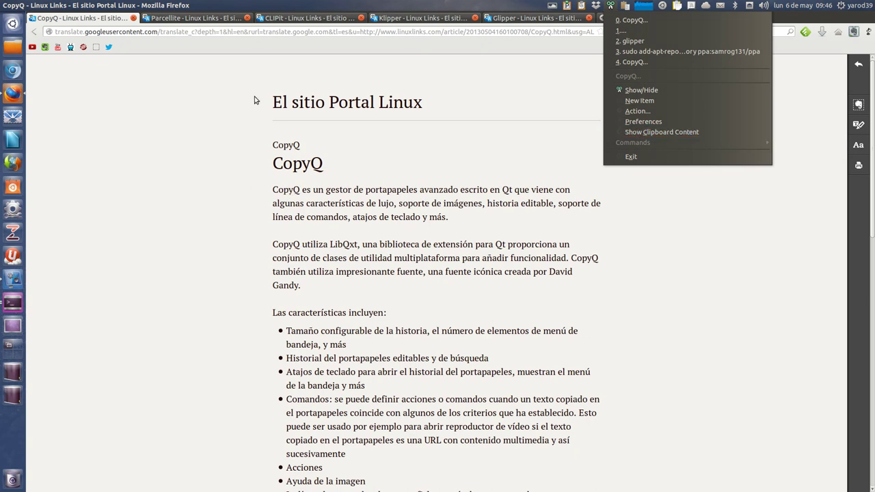
Step: Bring up the terminal notes, highlight the CopyQ installation command for ppa:samrog131/ppa, and minimize the terminal
{"action": "left_click", "coordinate": [19, 310]}
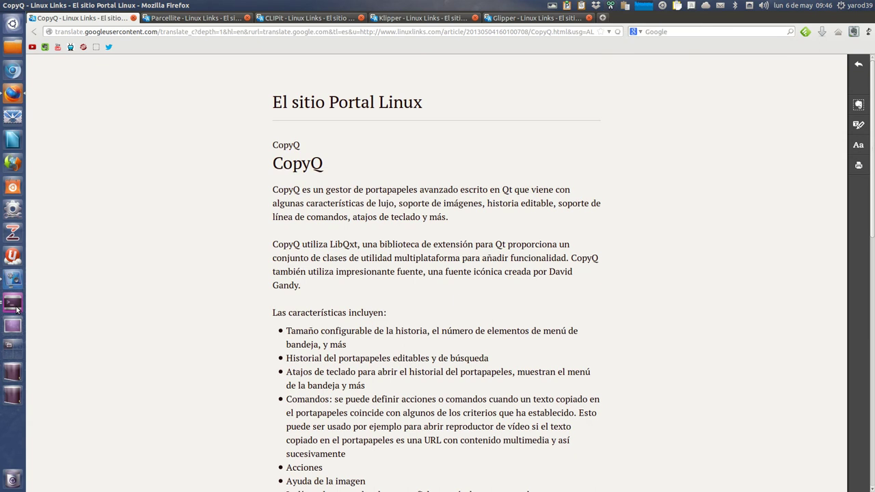
{"action": "left_click", "coordinate": [13, 302]}
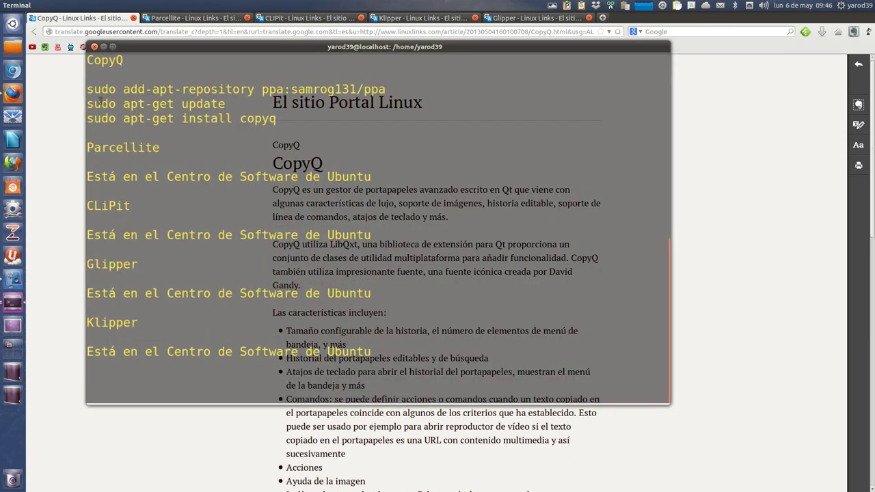
{"action": "left_click_drag", "start_coordinate": [87, 89], "coordinate": [345, 100]}
{"action": "left_click", "coordinate": [366, 98]}
{"action": "left_click", "coordinate": [103, 47]}
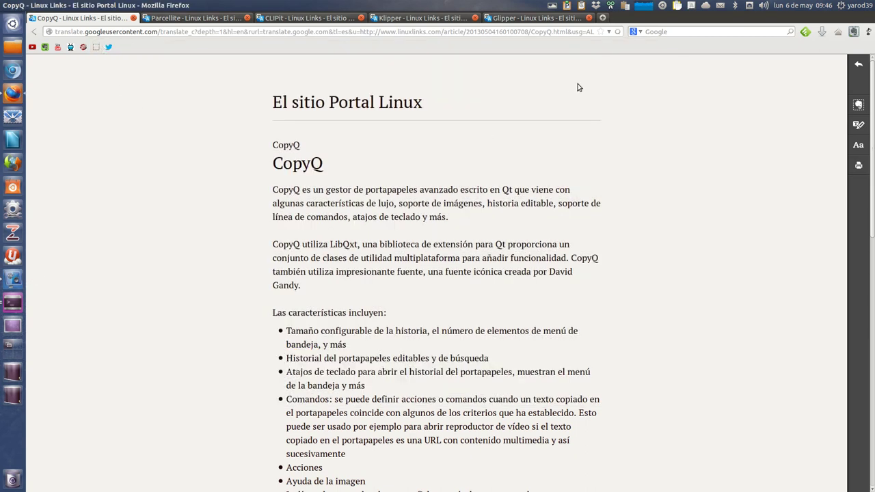
Step: Open the CopyQ preferences, minimize the browser, review the Clipboard, History, Tray, Commands and Shortcuts settings, and accept the dialog
{"action": "left_click", "coordinate": [611, 5]}
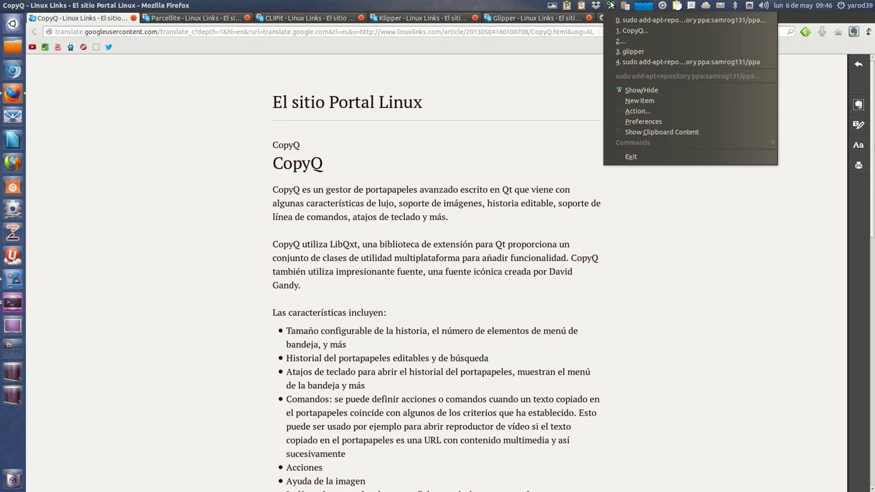
{"action": "left_click", "coordinate": [638, 123]}
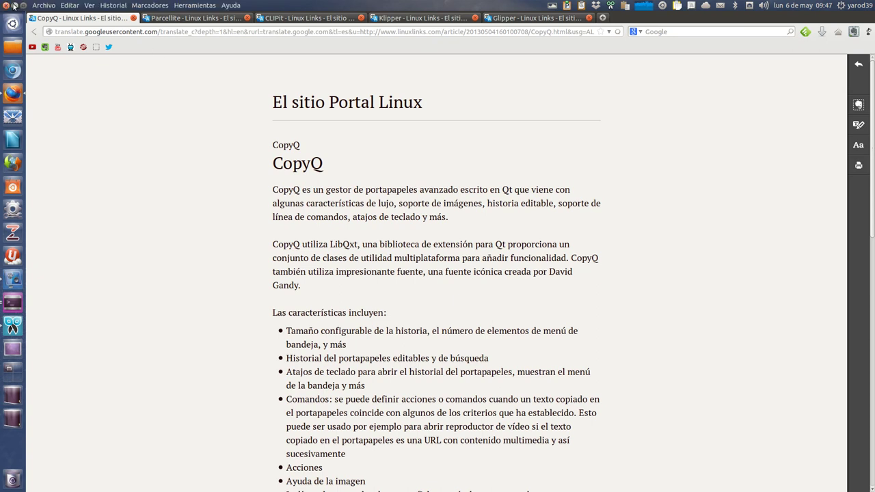
{"action": "left_click", "coordinate": [14, 6]}
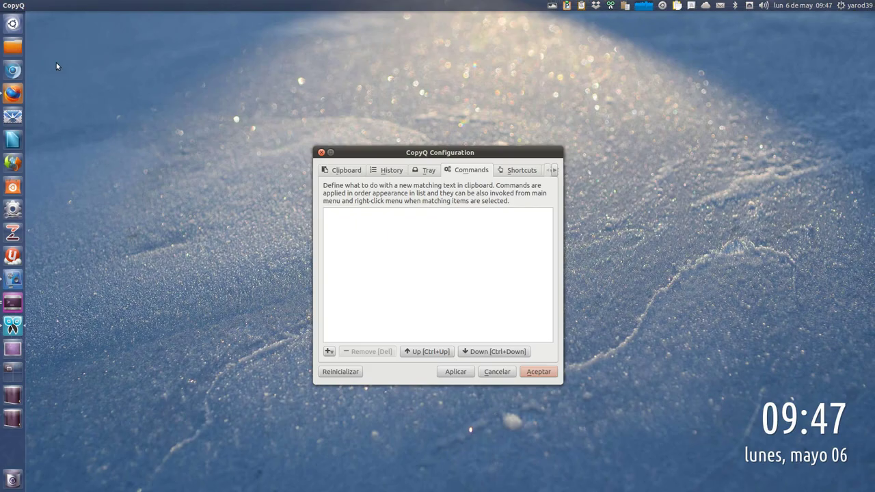
{"action": "left_click", "coordinate": [343, 170]}
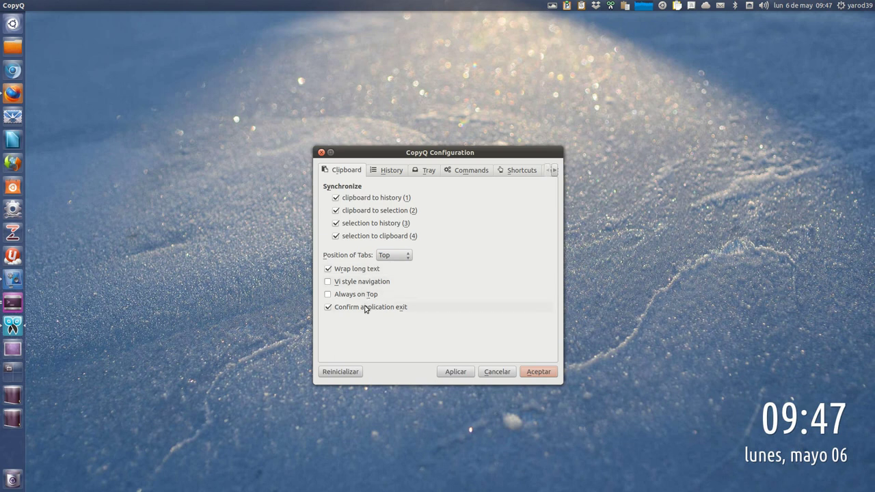
{"action": "left_click", "coordinate": [386, 171]}
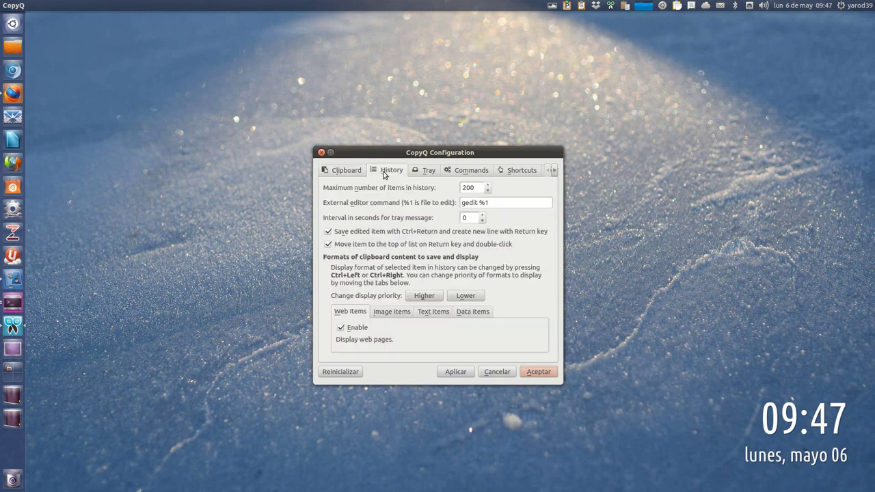
{"action": "left_click", "coordinate": [425, 171]}
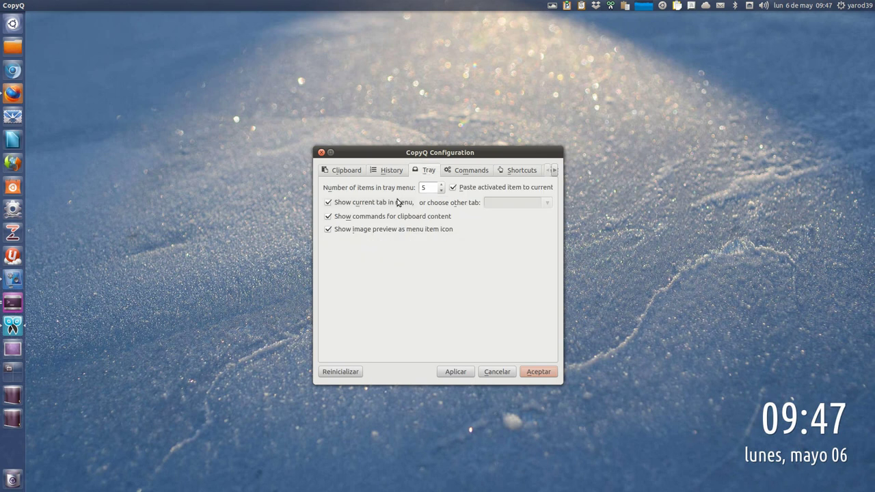
{"action": "left_click", "coordinate": [458, 171]}
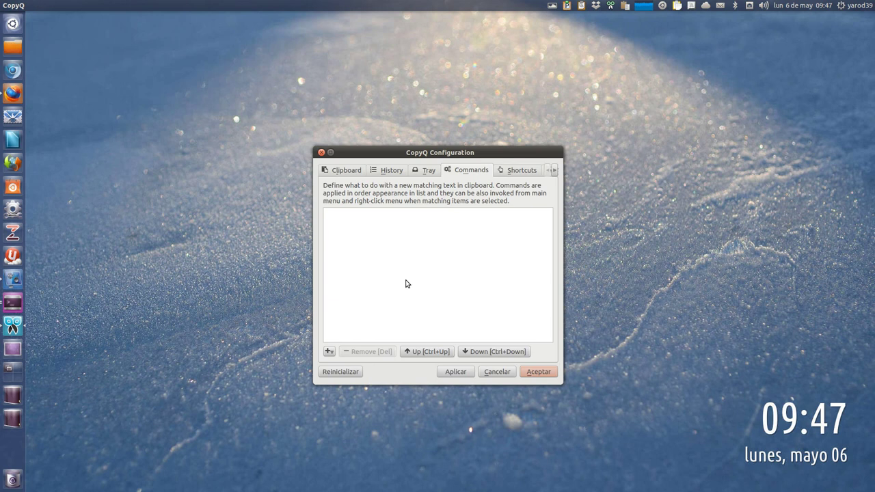
{"action": "left_click", "coordinate": [523, 171]}
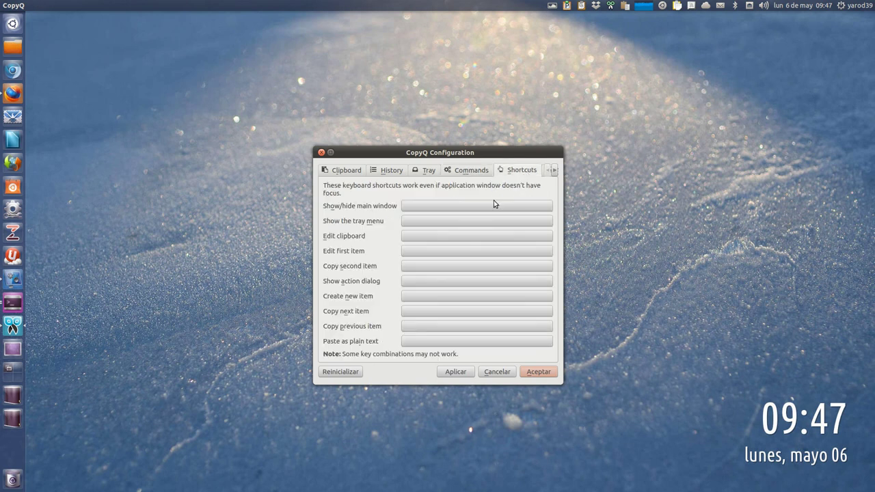
{"action": "left_click", "coordinate": [554, 170]}
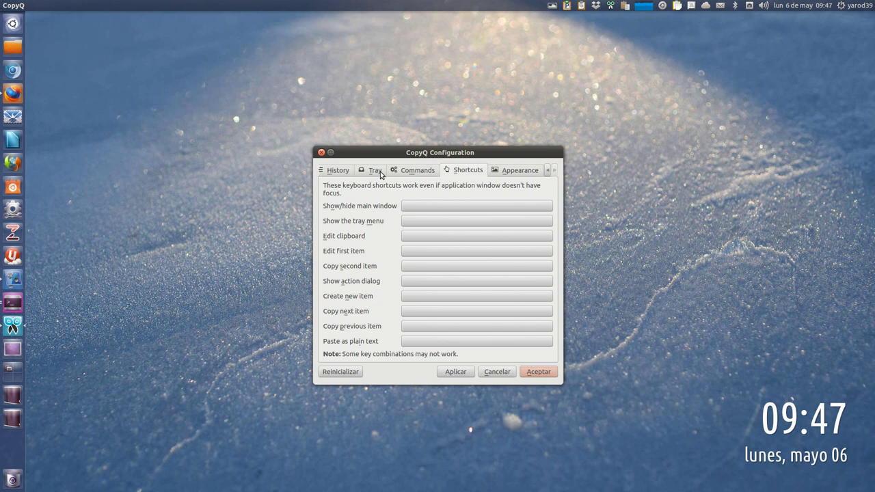
{"action": "left_click", "coordinate": [338, 173]}
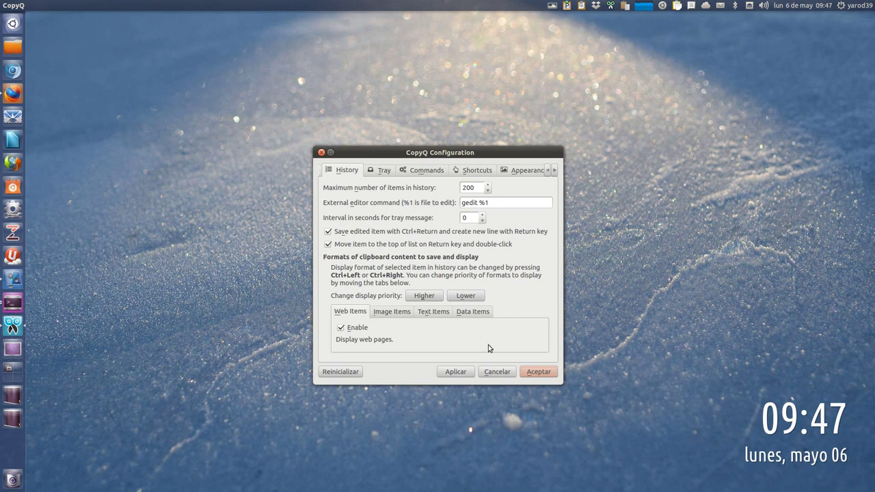
{"action": "left_click", "coordinate": [540, 371]}
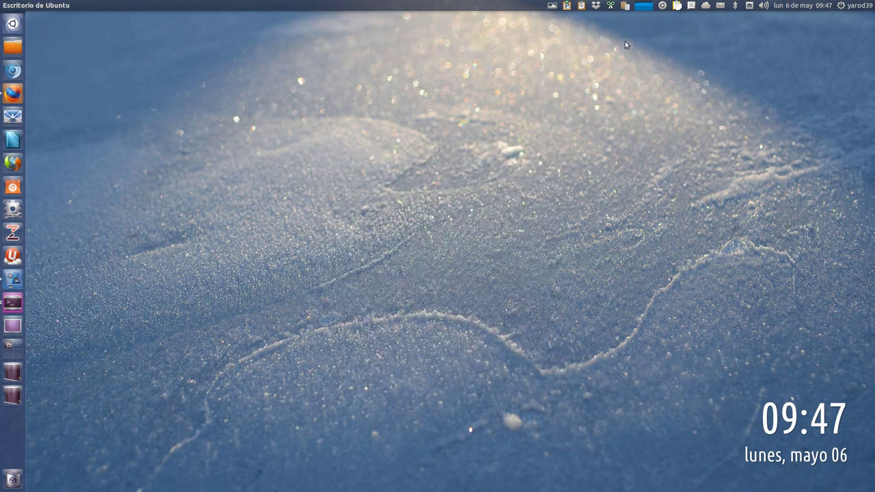
Step: Examine the CopyQ action dialog's standard input choices, text/plain output and output tab options, and cancel it
{"action": "left_click", "coordinate": [609, 6]}
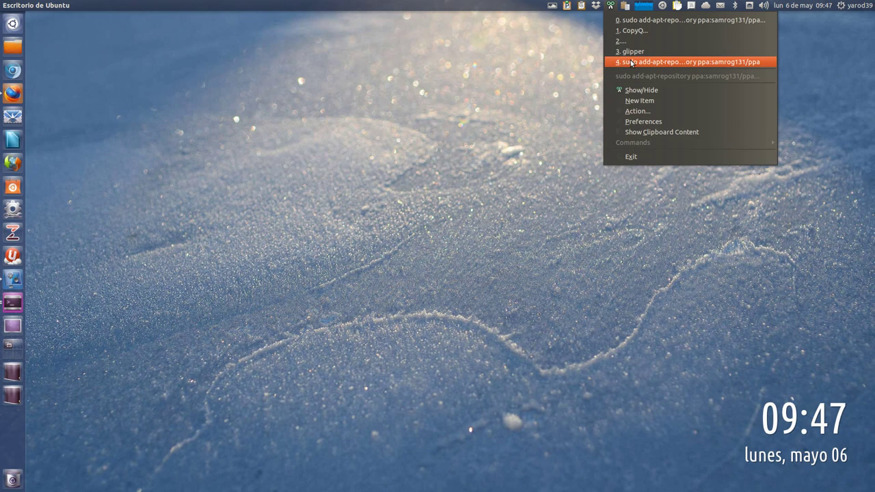
{"action": "left_click", "coordinate": [640, 112]}
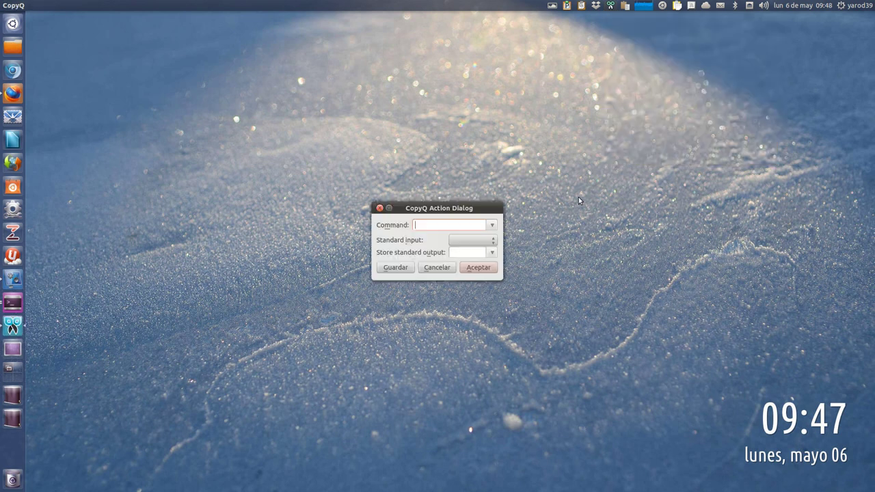
{"action": "left_click", "coordinate": [492, 241]}
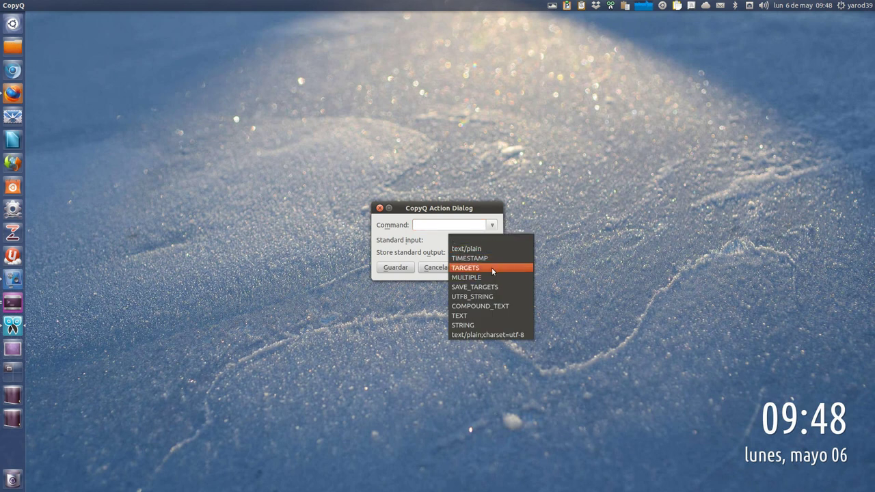
{"action": "left_click", "coordinate": [491, 240]}
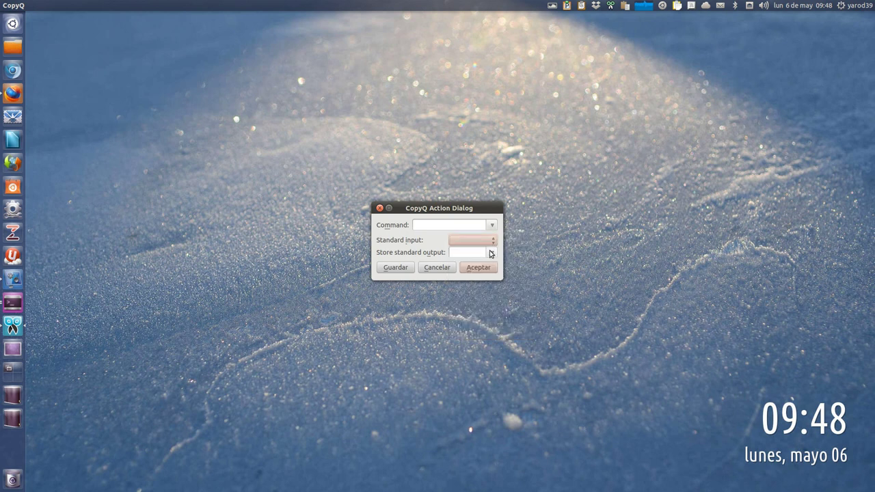
{"action": "left_click", "coordinate": [495, 254]}
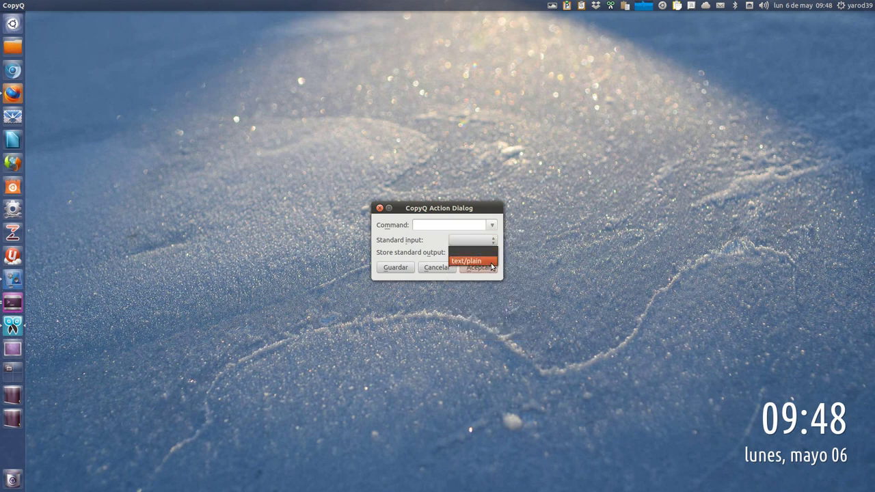
{"action": "left_click", "coordinate": [491, 261]}
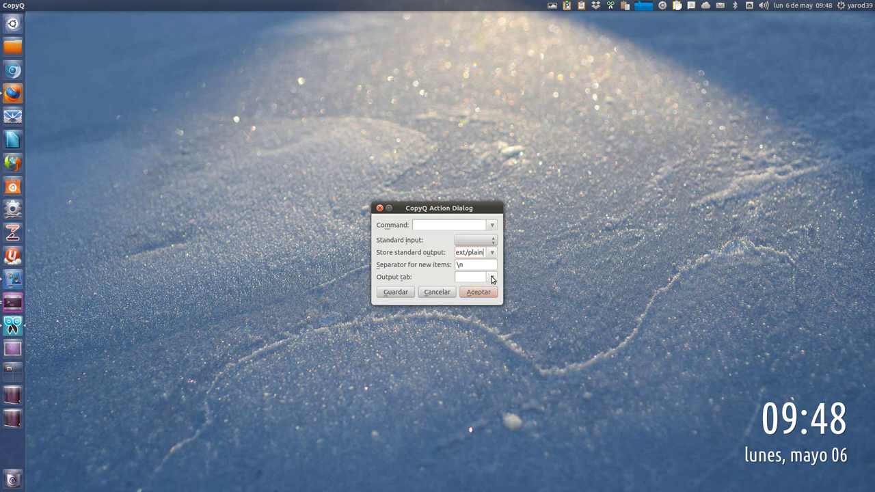
{"action": "left_click", "coordinate": [491, 277]}
{"action": "left_click", "coordinate": [493, 288]}
{"action": "left_click", "coordinate": [434, 292]}
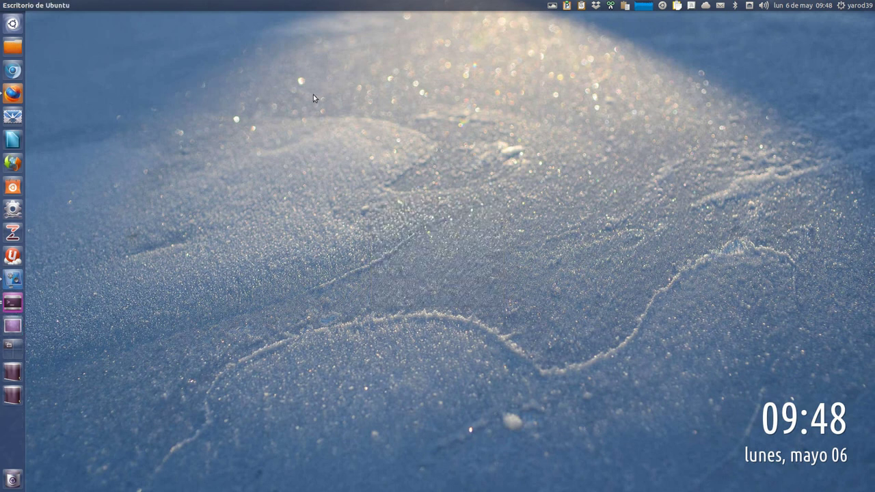
Step: Switch to Firefox, look over the Parcellite article and its feature list, and minimize the browser
{"action": "left_click", "coordinate": [13, 94]}
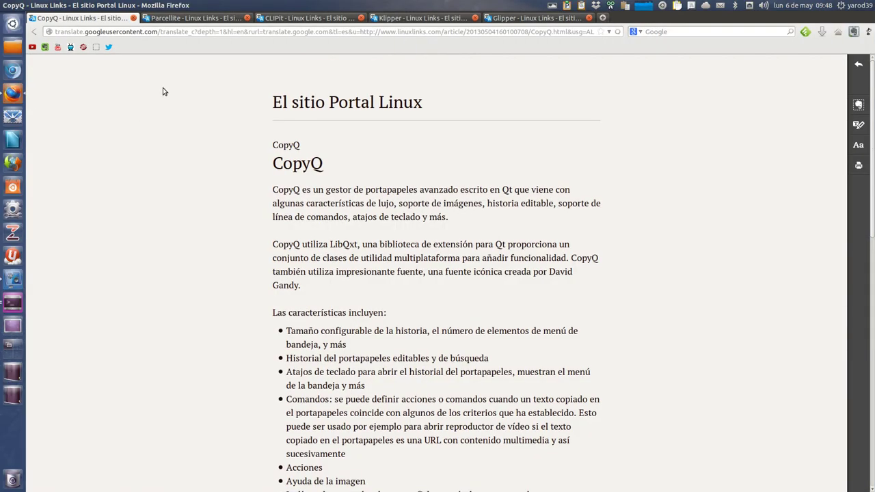
{"action": "left_click", "coordinate": [179, 18]}
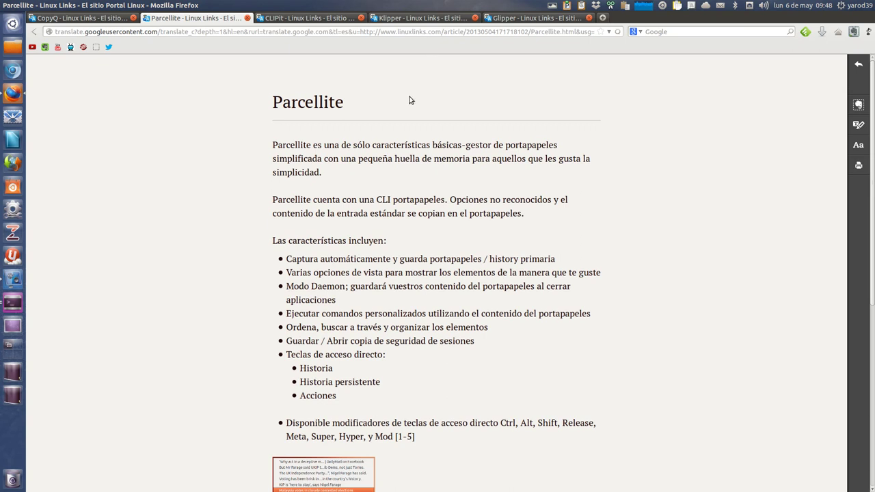
{"action": "scroll", "coordinate": [244, 194], "scroll_direction": "down", "scroll_amount": 3}
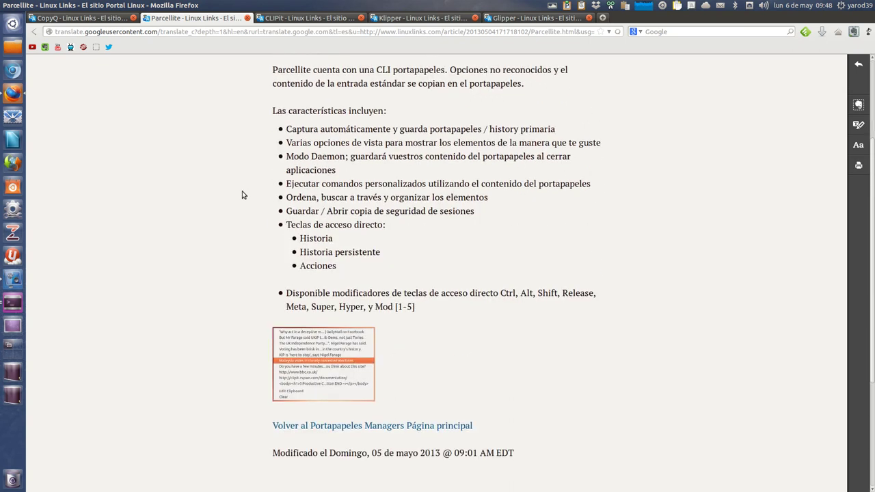
{"action": "scroll", "coordinate": [239, 198], "scroll_direction": "up", "scroll_amount": 3}
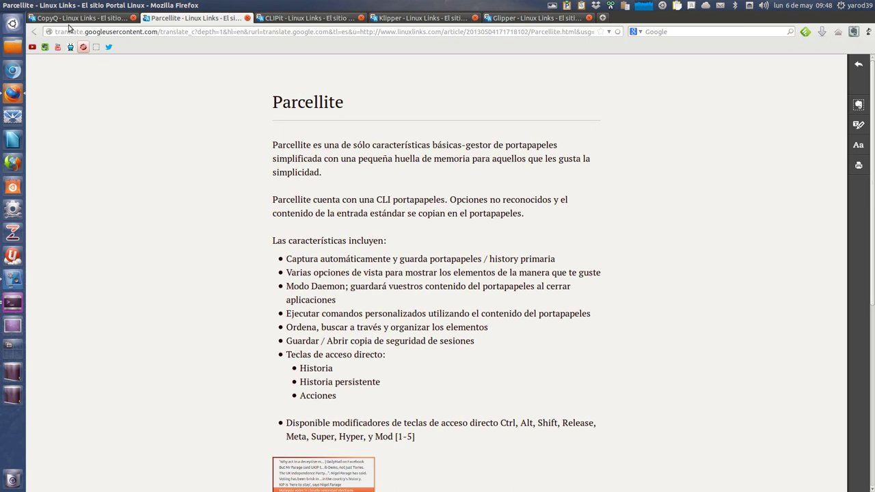
{"action": "left_click", "coordinate": [15, 5]}
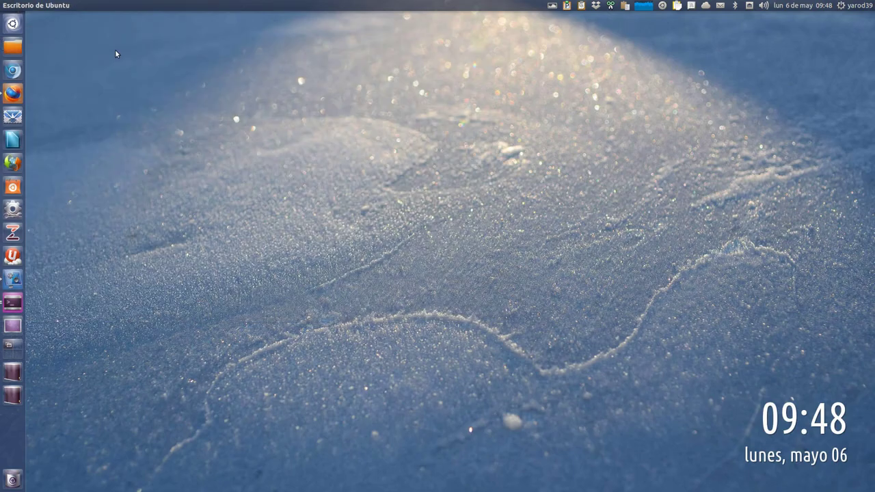
Step: Open the Parcellite preferences and look through the Muestra, Acciones and Atajos settings
{"action": "left_click", "coordinate": [566, 5]}
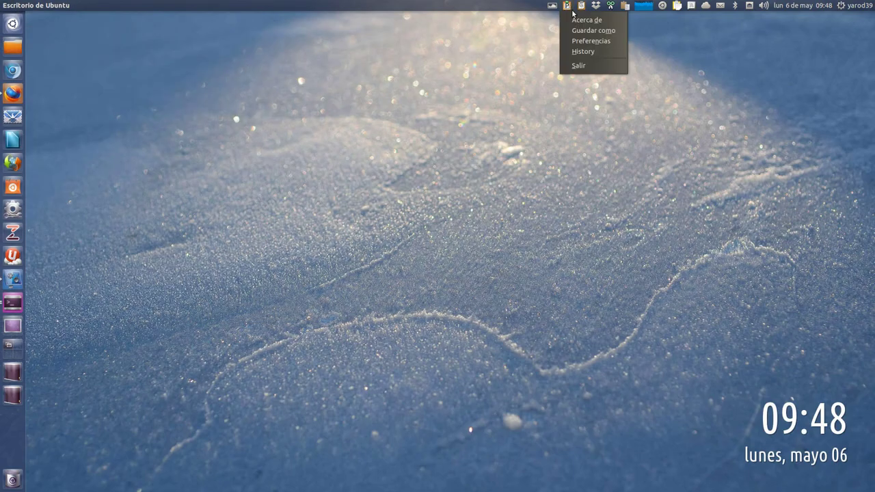
{"action": "left_click", "coordinate": [585, 41]}
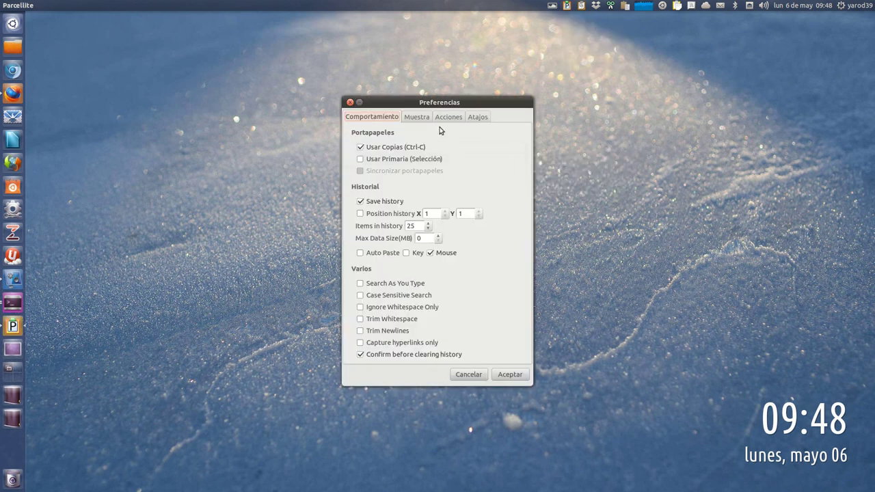
{"action": "left_click", "coordinate": [419, 117]}
{"action": "left_click", "coordinate": [449, 119]}
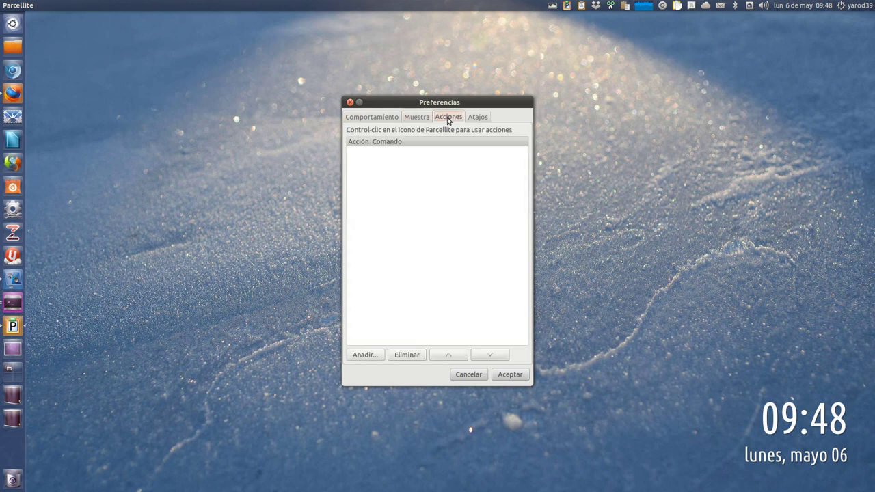
{"action": "left_click", "coordinate": [476, 118]}
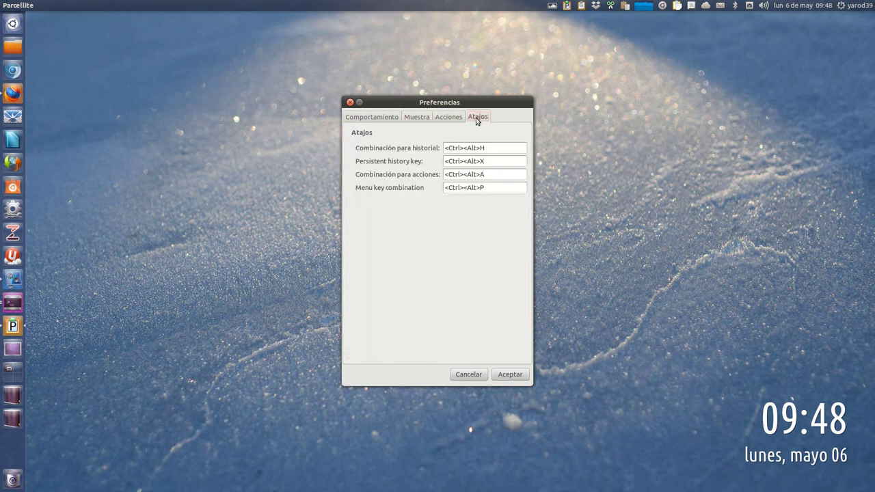
Step: Enable Auto Paste and its Key option in Parcellite's Comportamiento settings
{"action": "left_click", "coordinate": [370, 117]}
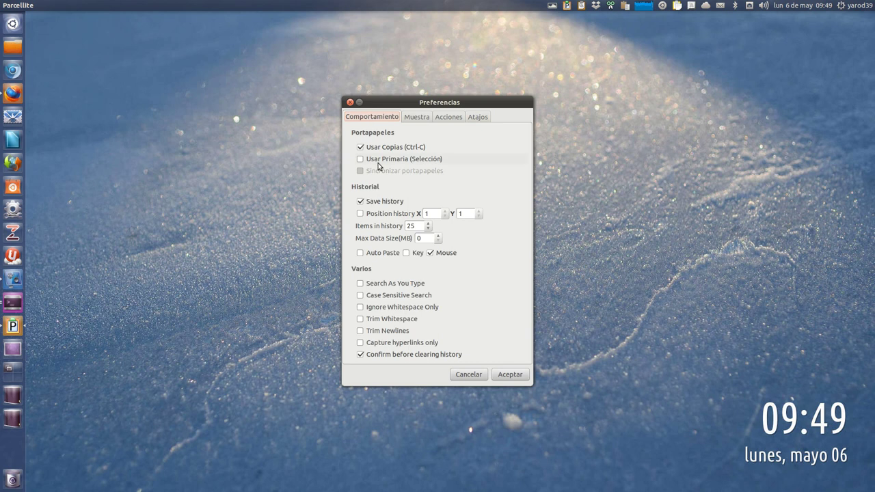
{"action": "left_click", "coordinate": [380, 254]}
{"action": "left_click", "coordinate": [413, 253]}
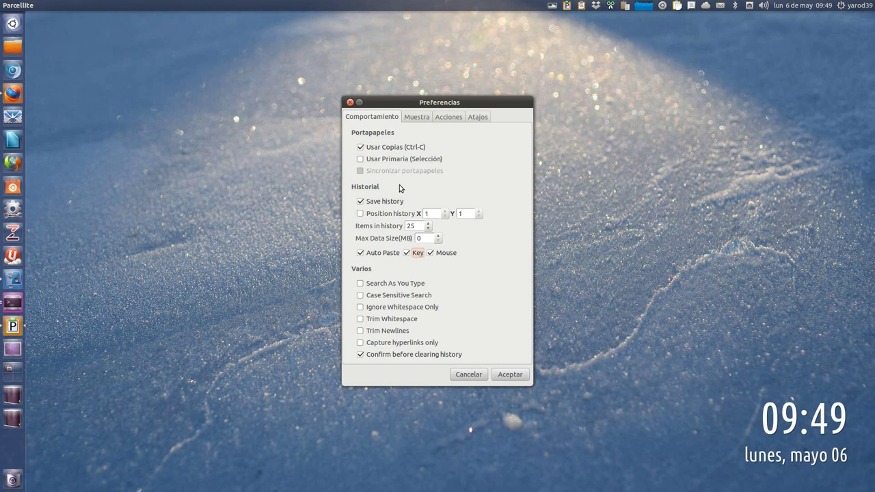
Step: Review Parcellite's item display options, its list of custom actions and its keyboard shortcuts
{"action": "left_click", "coordinate": [409, 120]}
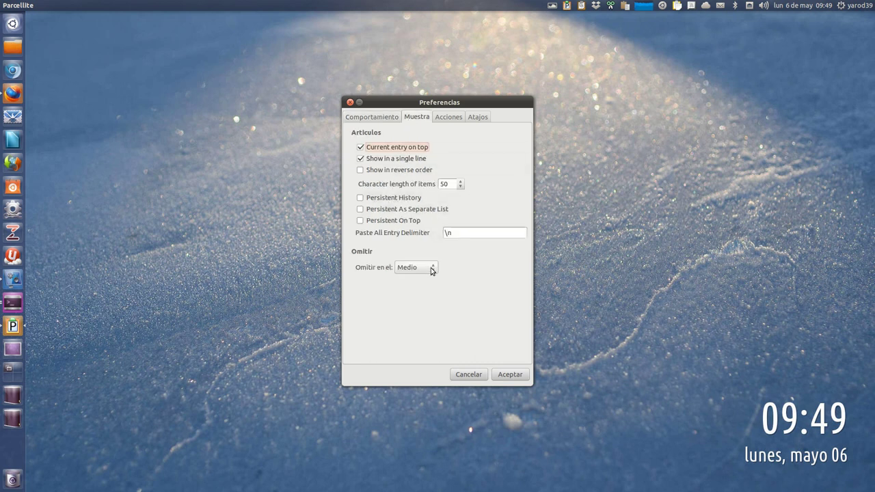
{"action": "left_click", "coordinate": [437, 118]}
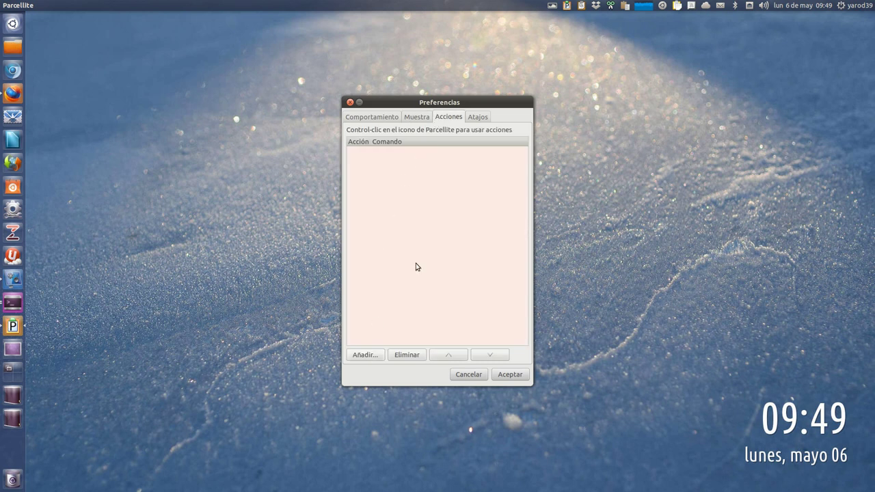
{"action": "left_click", "coordinate": [477, 117]}
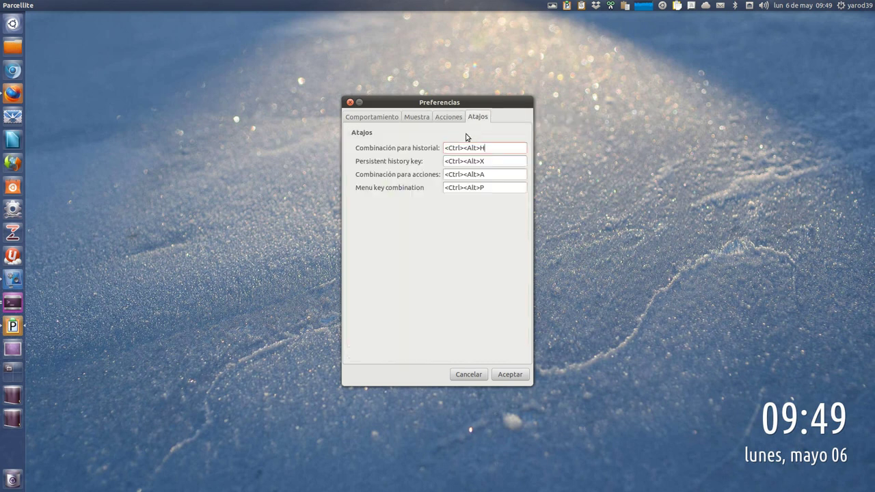
Step: Check Parcellite's Acciones list, close its preferences, and clear its clipboard history
{"action": "left_click", "coordinate": [443, 119]}
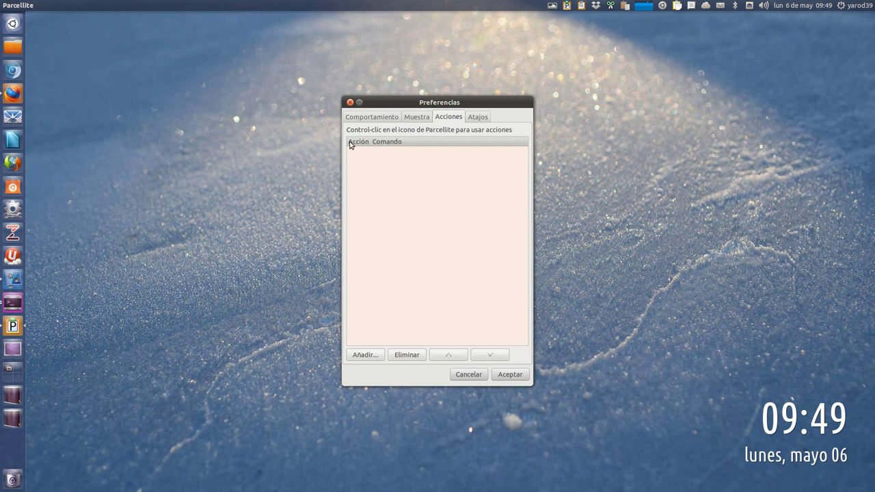
{"action": "left_click", "coordinate": [352, 102]}
{"action": "left_click", "coordinate": [566, 6]}
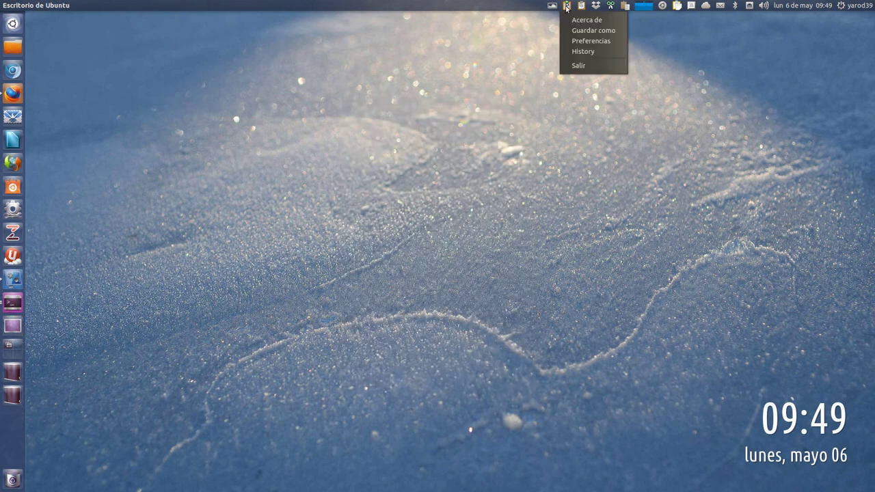
{"action": "left_click", "coordinate": [578, 52]}
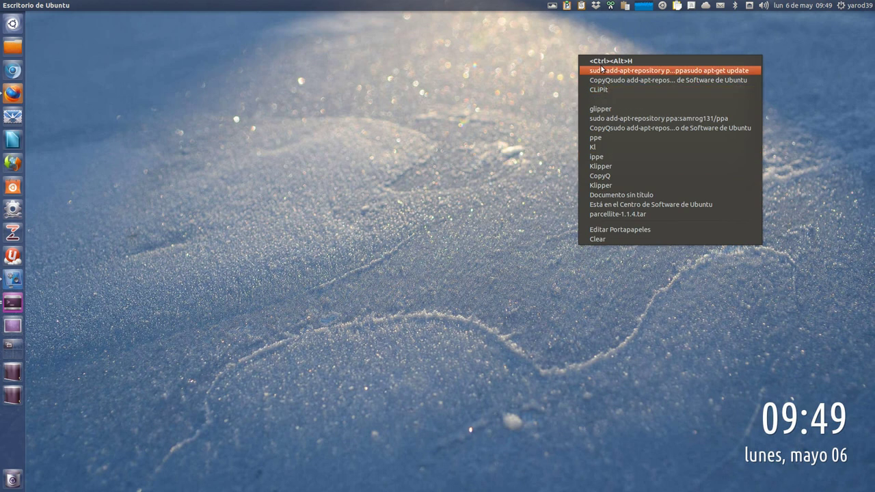
{"action": "left_click", "coordinate": [597, 240]}
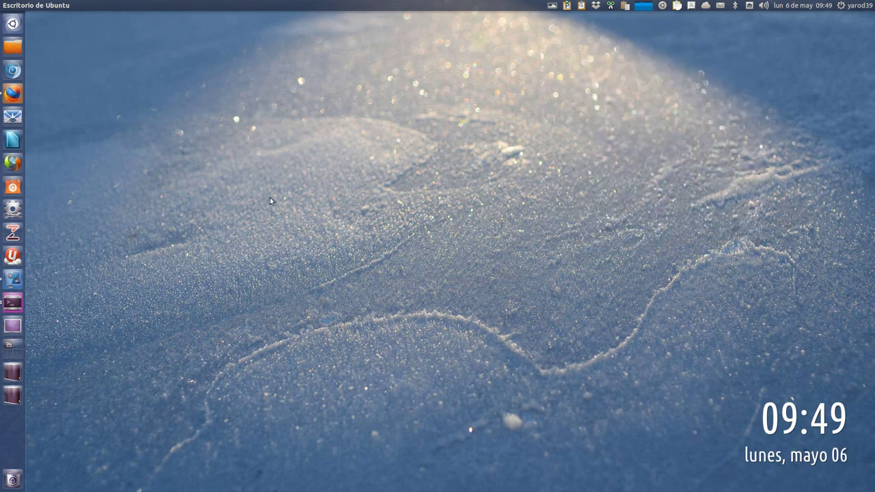
Step: Switch to Firefox, read the CLIPit article and its feature list, and minimize the browser
{"action": "left_click", "coordinate": [14, 95]}
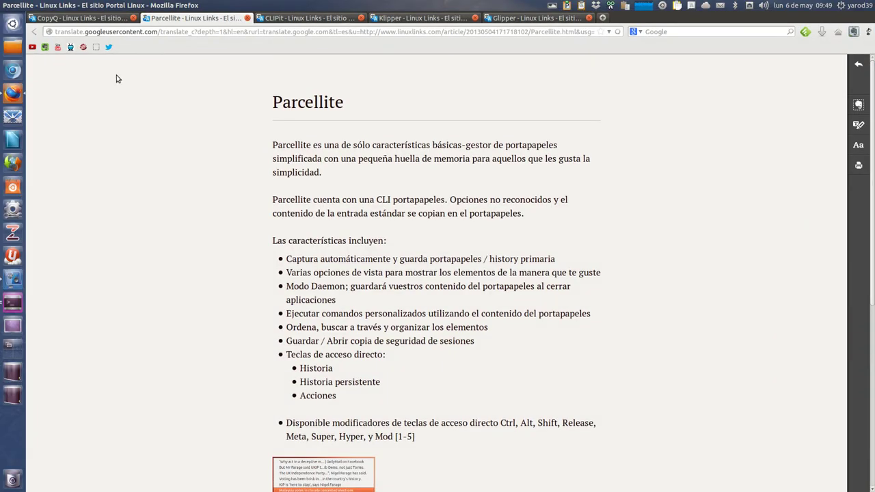
{"action": "left_click", "coordinate": [291, 19]}
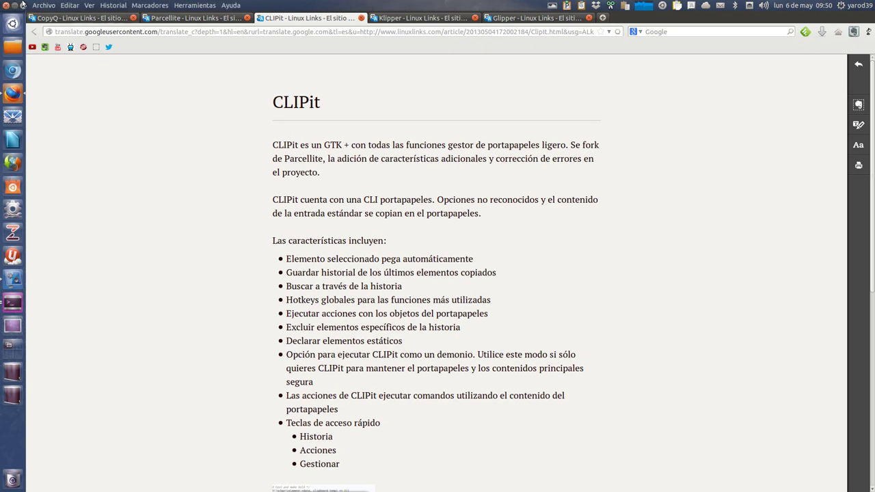
{"action": "left_click", "coordinate": [15, 7]}
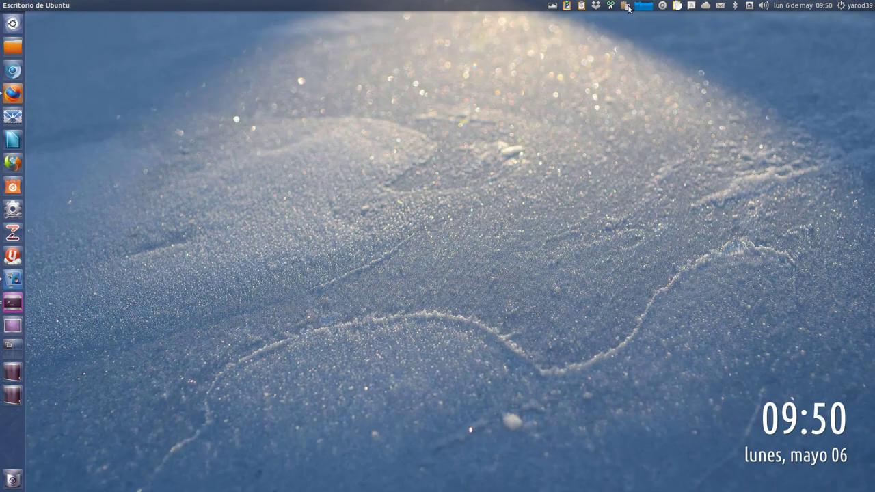
Step: Review Glipper's clipboard history and its preferences for managed clipboards, history size and popup key combination, and close them
{"action": "left_click", "coordinate": [581, 5]}
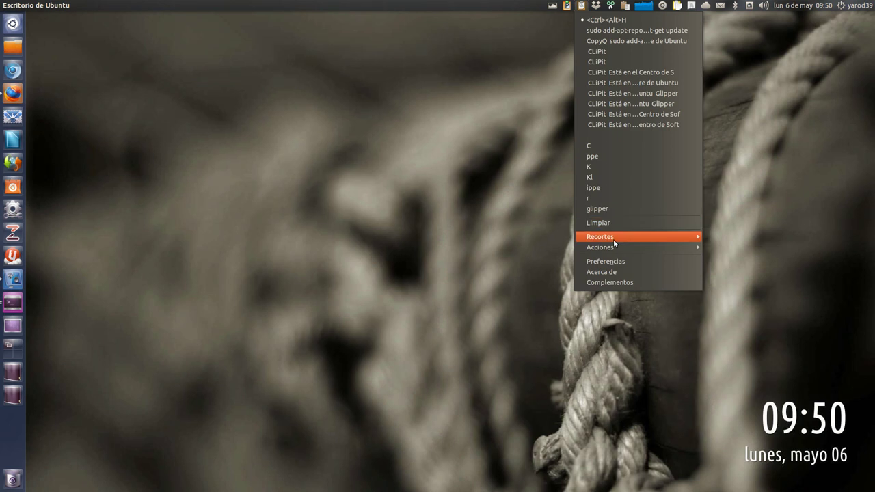
{"action": "mouse_move", "coordinate": [613, 240]}
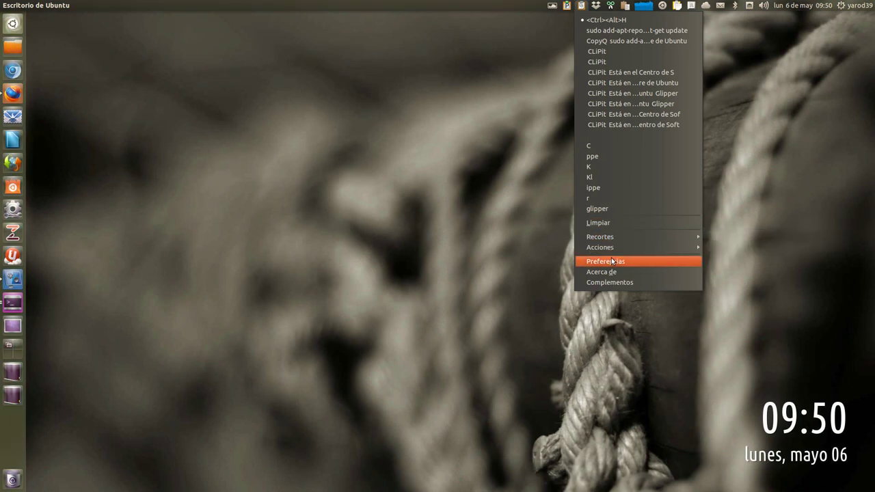
{"action": "left_click", "coordinate": [611, 260]}
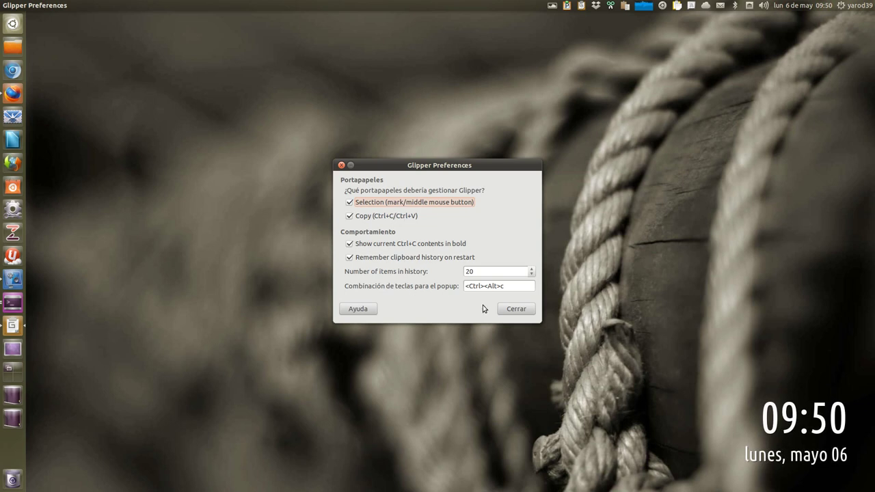
{"action": "left_click", "coordinate": [526, 310]}
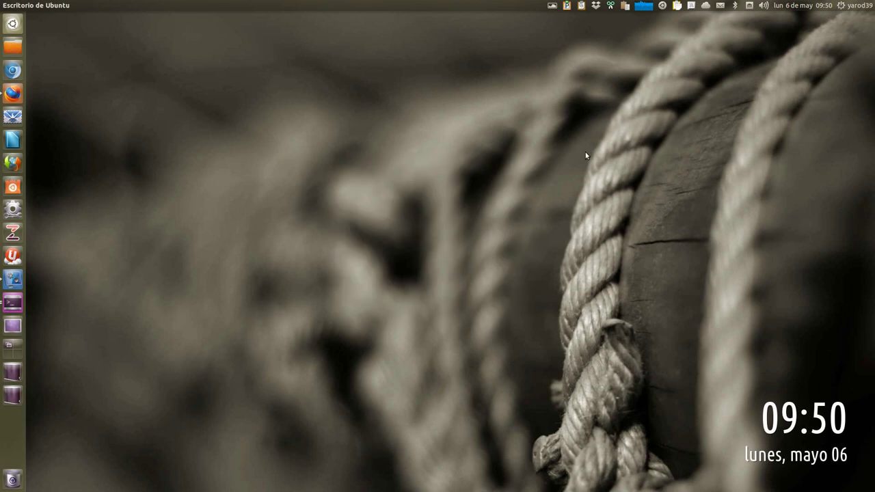
Step: Check Glipper's Recortes and Acciones entries and review its list of plugins with their activation and autostart settings
{"action": "left_click", "coordinate": [581, 6]}
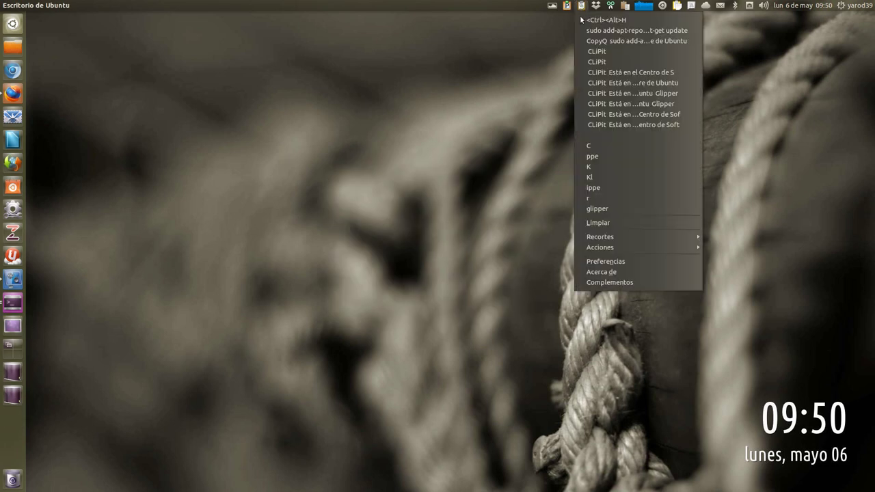
{"action": "mouse_move", "coordinate": [606, 238]}
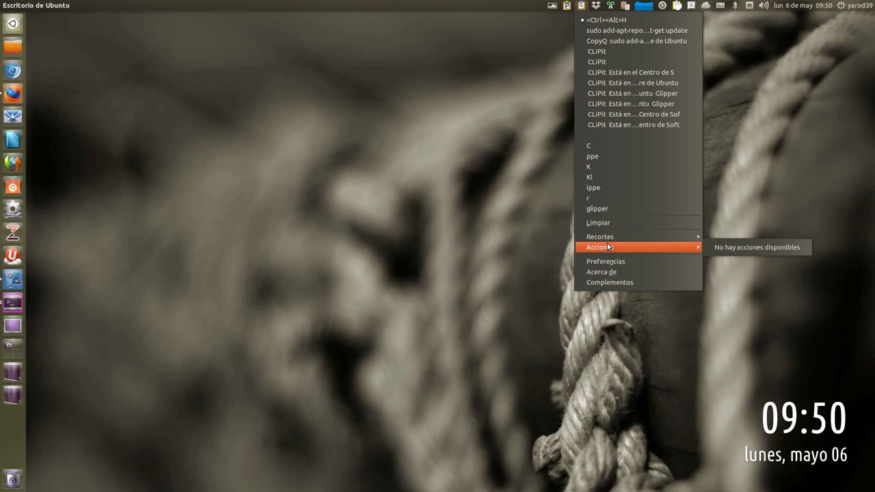
{"action": "left_click", "coordinate": [617, 284]}
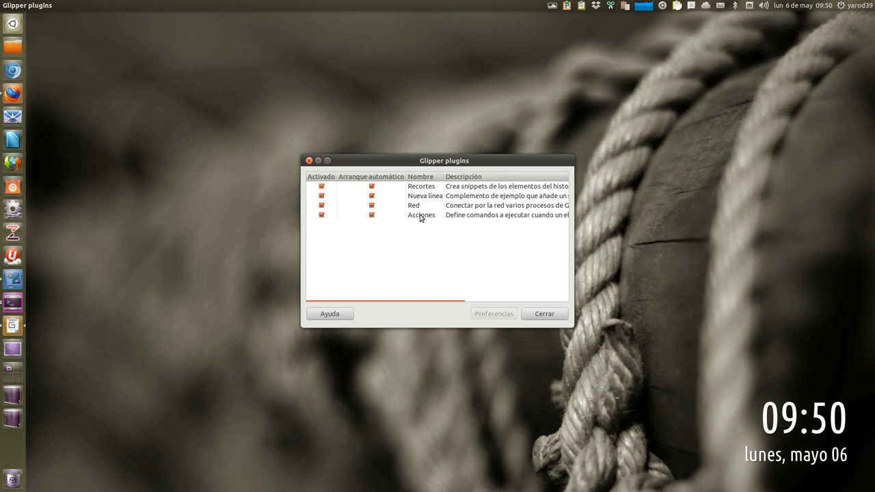
{"action": "left_click", "coordinate": [546, 314]}
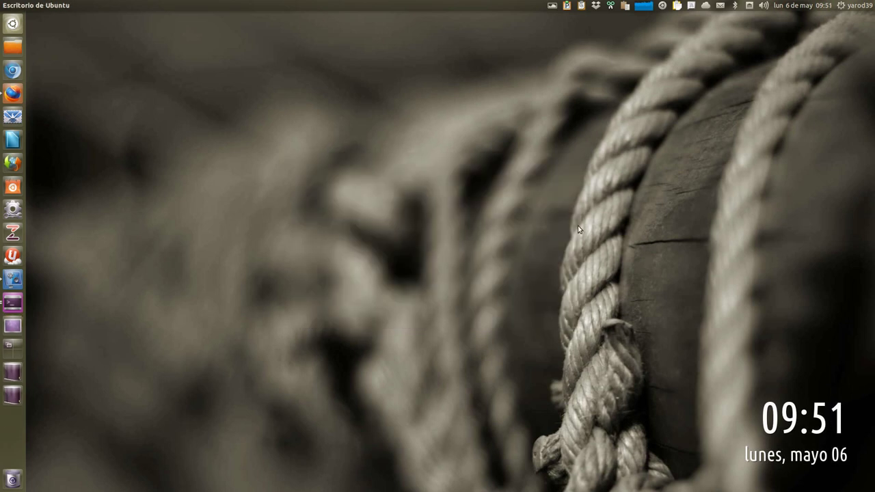
{"action": "left_click", "coordinate": [580, 6]}
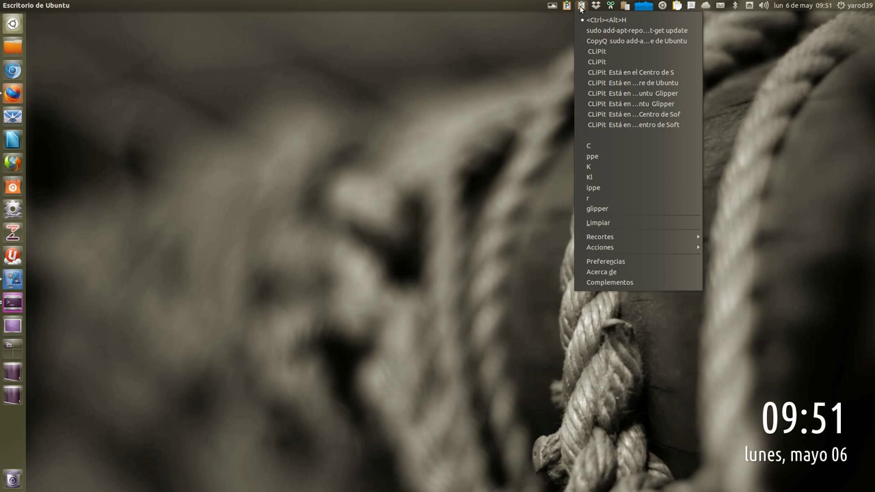
{"action": "left_click", "coordinate": [540, 60]}
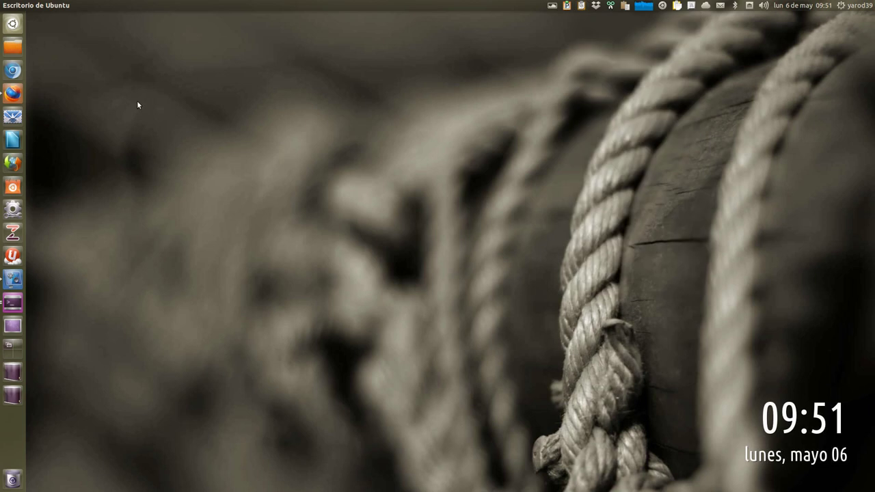
Step: Switch to Firefox, look over the introduction of the Klipper article, and minimize the browser
{"action": "left_click", "coordinate": [11, 95]}
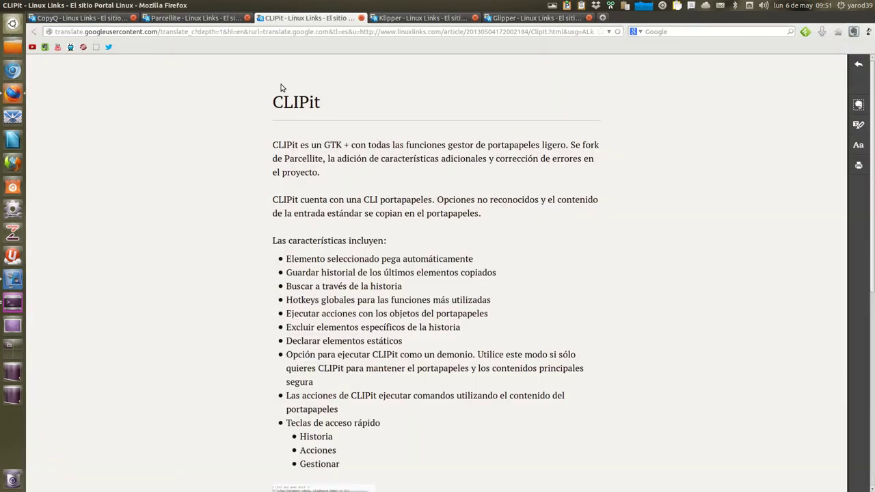
{"action": "left_click", "coordinate": [415, 20]}
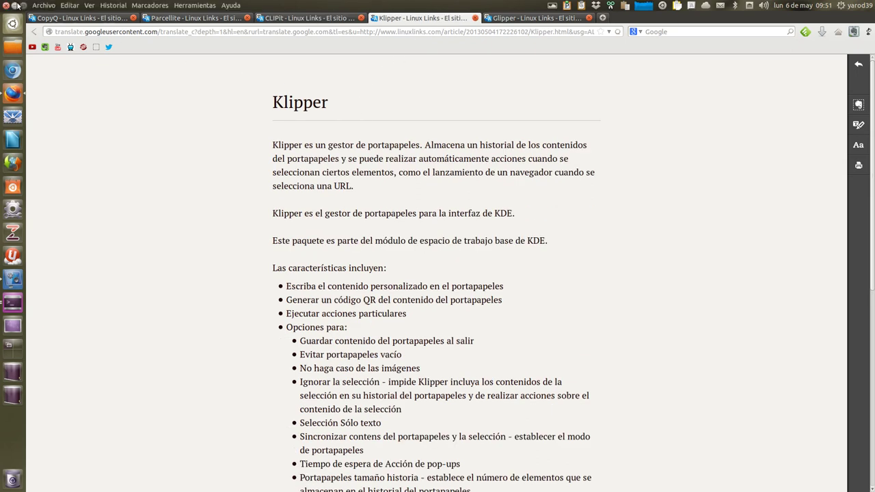
{"action": "left_click", "coordinate": [15, 5]}
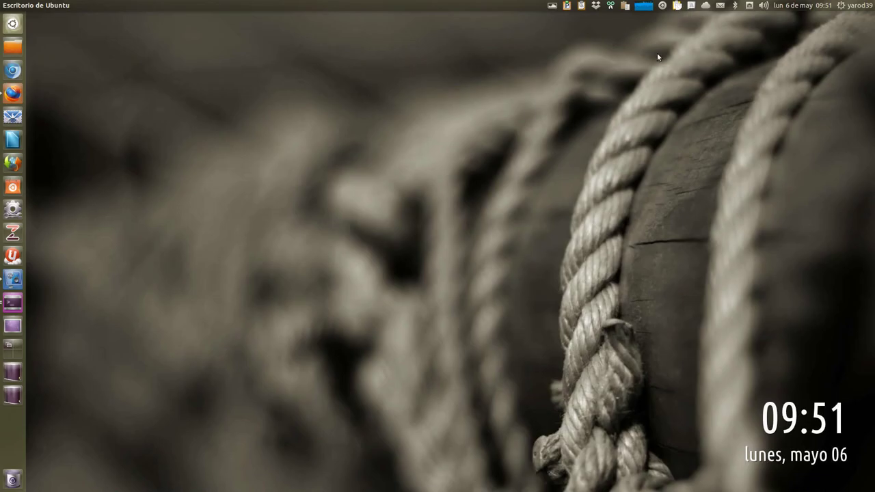
{"action": "left_click", "coordinate": [13, 24]}
{"action": "left_click", "coordinate": [13, 25]}
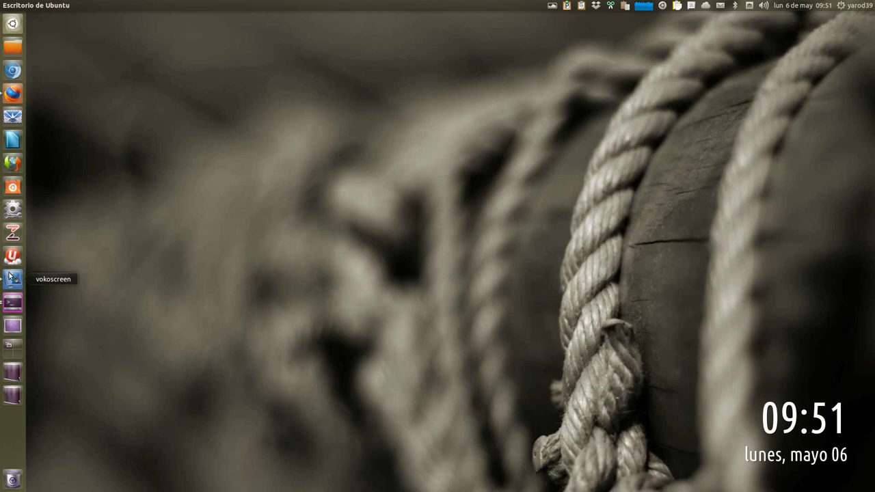
Step: Restore Firefox, read the Klipper feature list and the Glipper article, and minimize the browser
{"action": "left_click", "coordinate": [11, 90]}
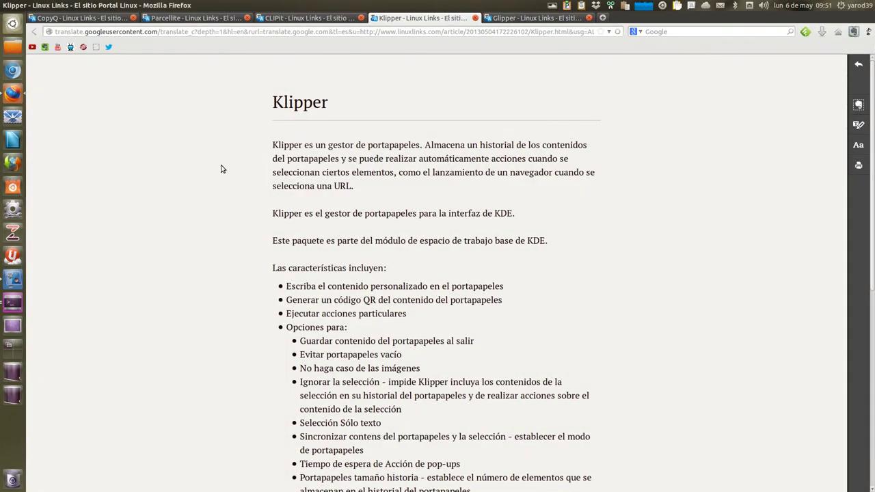
{"action": "scroll", "coordinate": [221, 169], "scroll_direction": "down", "scroll_amount": 4}
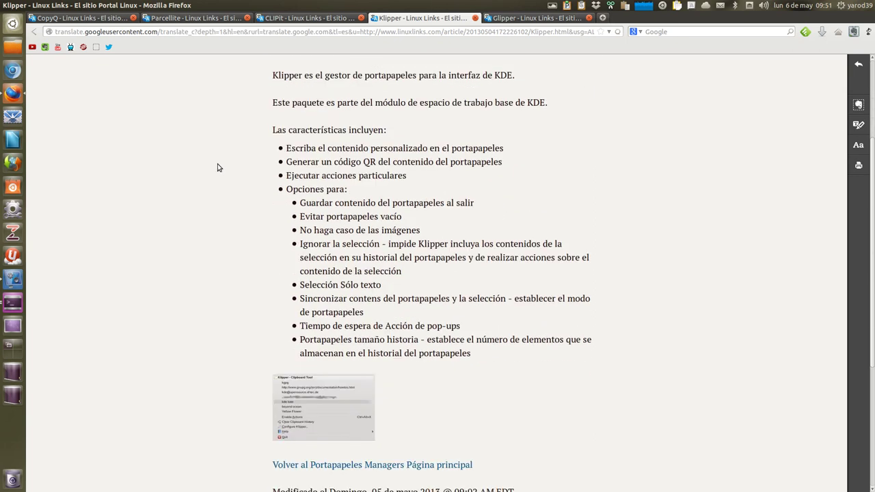
{"action": "scroll", "coordinate": [217, 167], "scroll_direction": "down", "scroll_amount": 1}
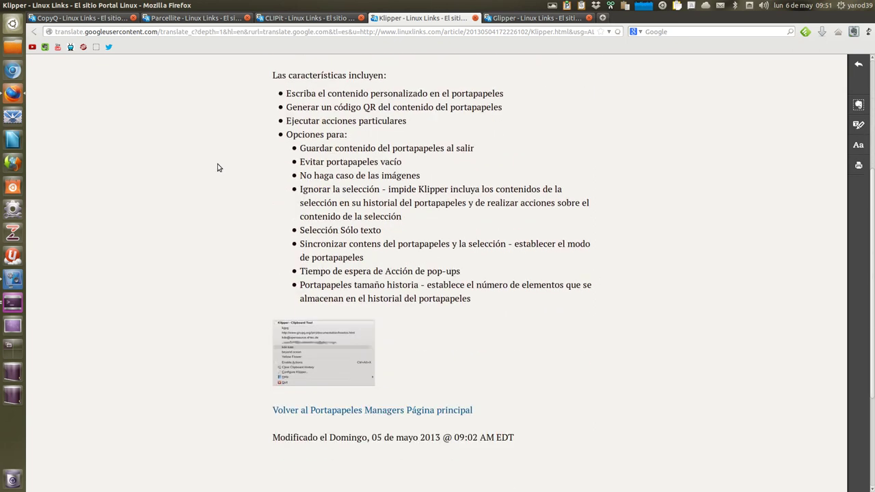
{"action": "scroll", "coordinate": [217, 166], "scroll_direction": "up", "scroll_amount": 4}
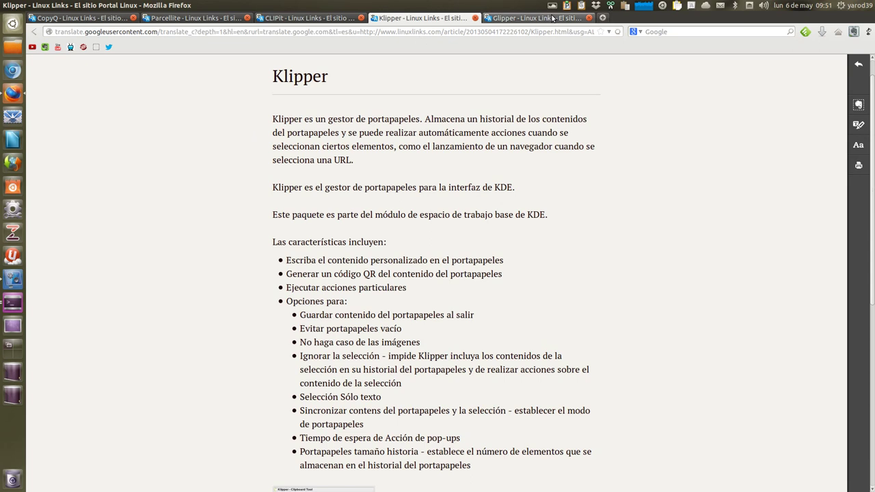
{"action": "left_click", "coordinate": [552, 19]}
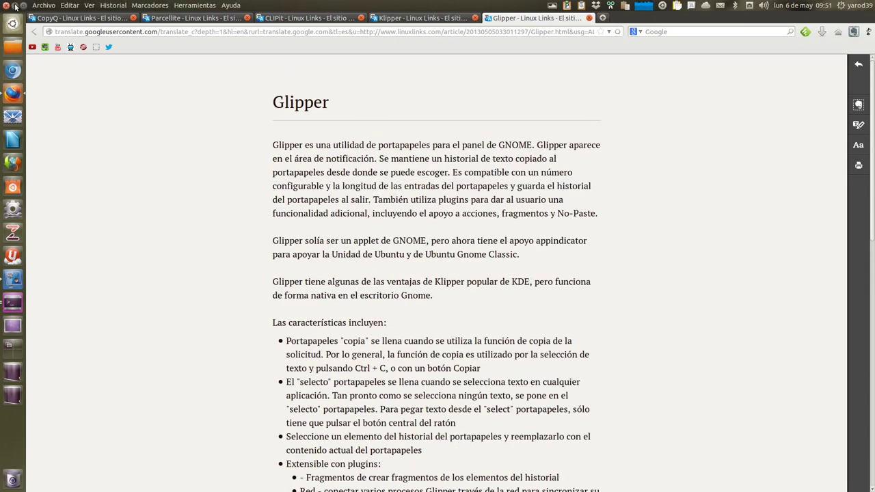
{"action": "left_click", "coordinate": [15, 6]}
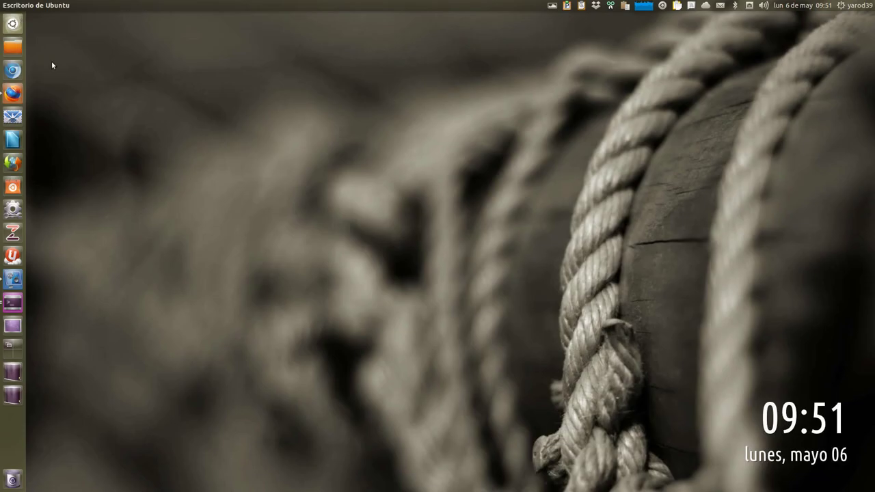
Step: Look at the Glipper and ClipIt clipboard histories, view ClipIt's Acerca de information, and close it
{"action": "left_click", "coordinate": [582, 6]}
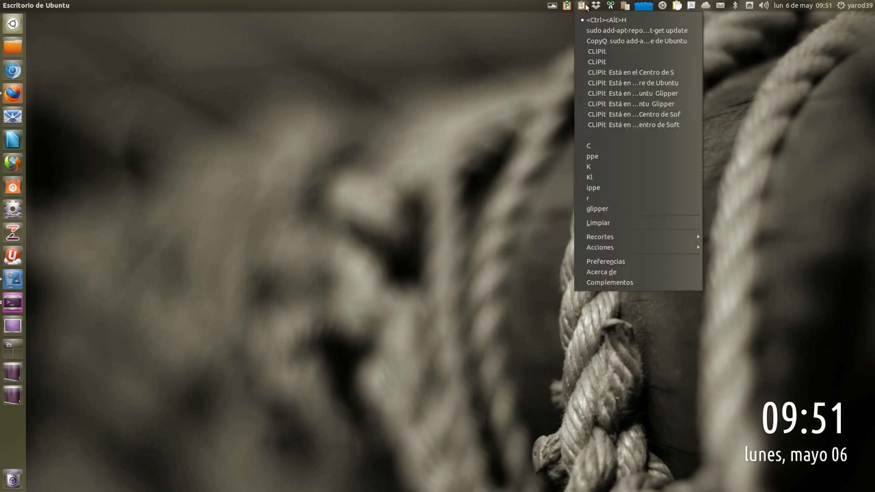
{"action": "mouse_move", "coordinate": [596, 5]}
{"action": "mouse_move", "coordinate": [625, 6]}
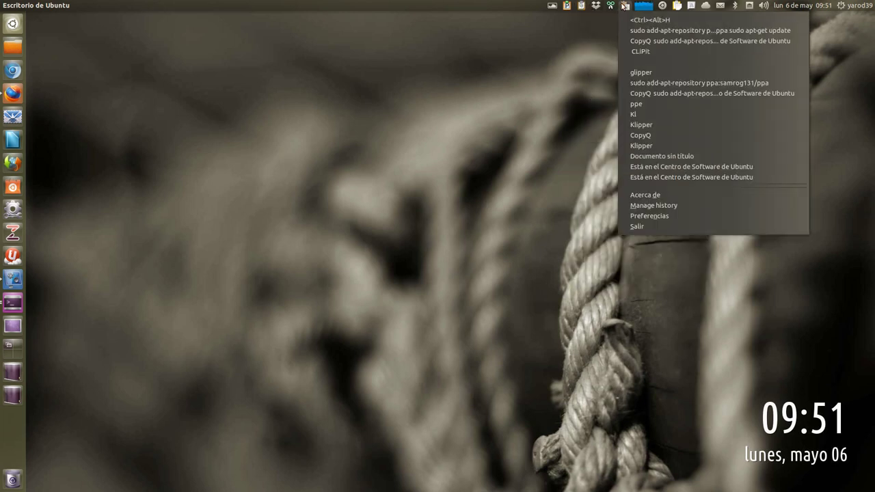
{"action": "left_click", "coordinate": [664, 196]}
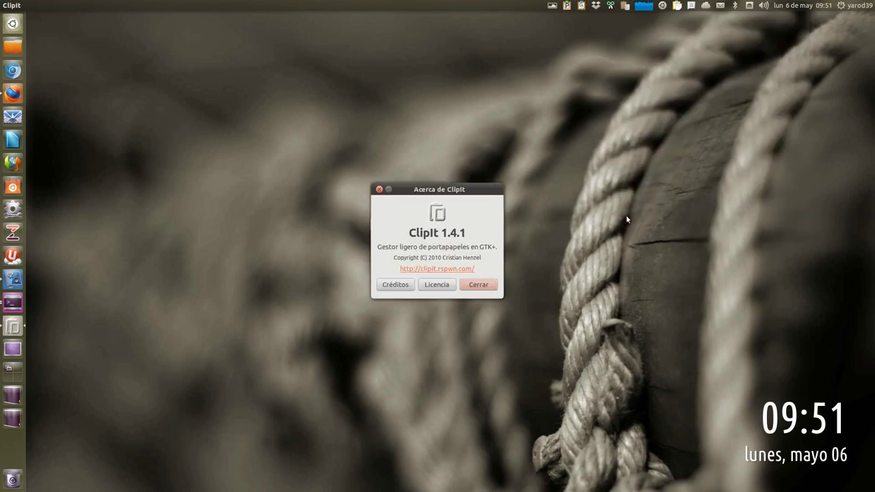
{"action": "left_click", "coordinate": [478, 284]}
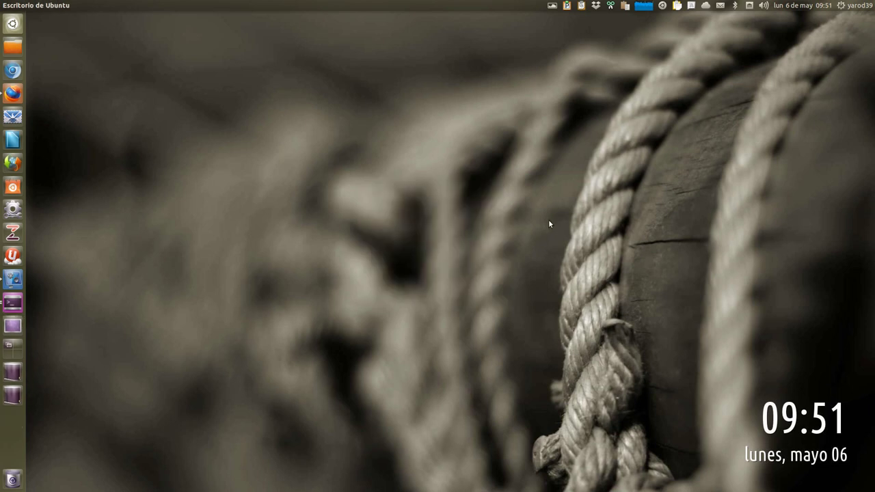
Step: Look through the Glipper, ClipIt and CopyQ tray menus with their clipboard histories and close them
{"action": "left_click", "coordinate": [581, 6]}
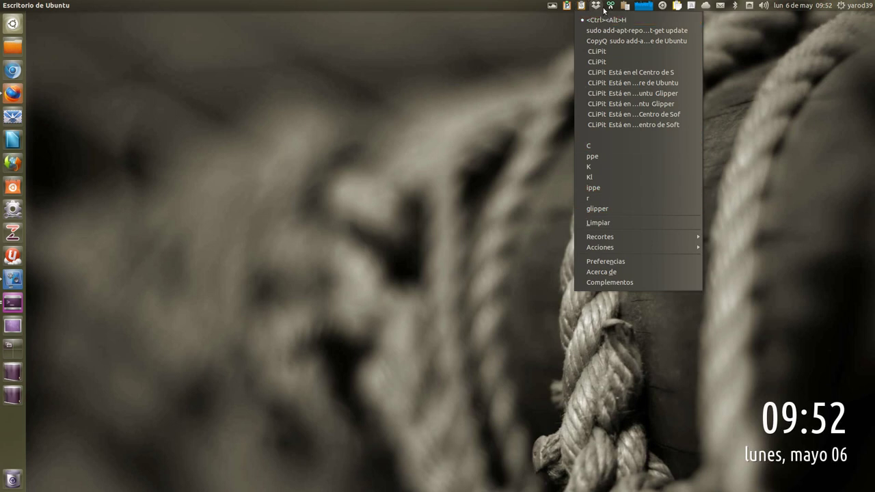
{"action": "mouse_move", "coordinate": [625, 6]}
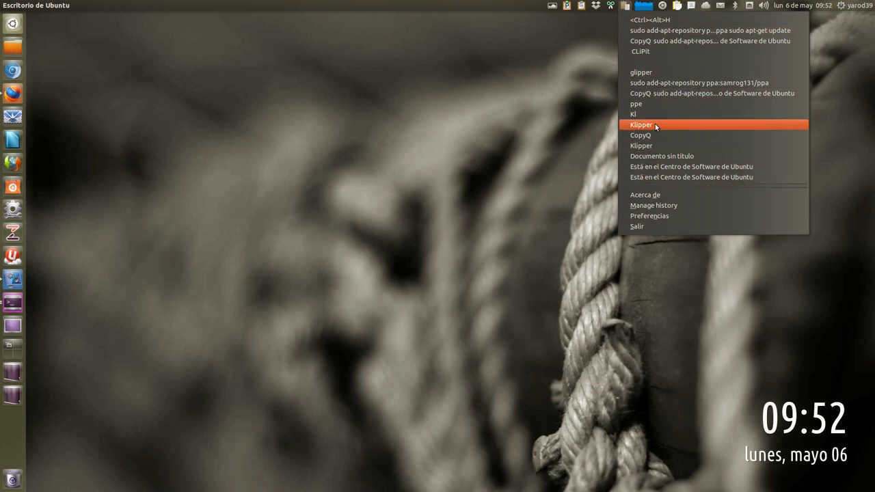
{"action": "left_click", "coordinate": [591, 138]}
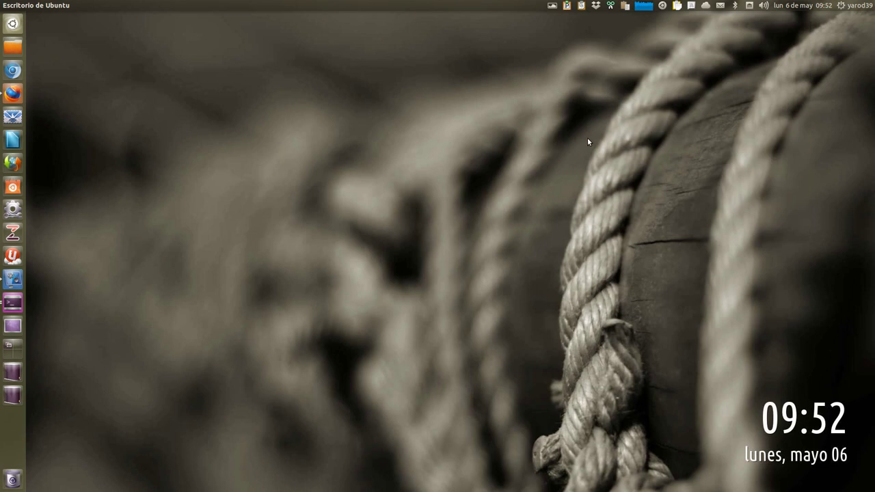
{"action": "left_click", "coordinate": [611, 6]}
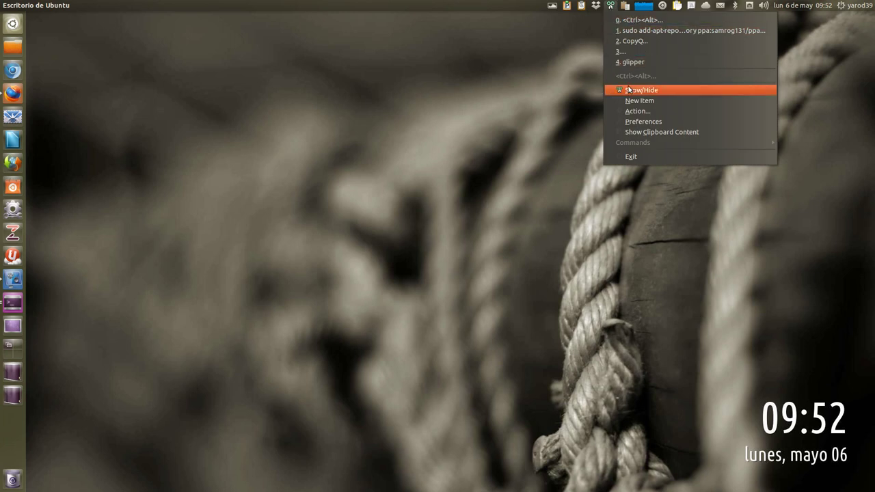
{"action": "left_click", "coordinate": [551, 91]}
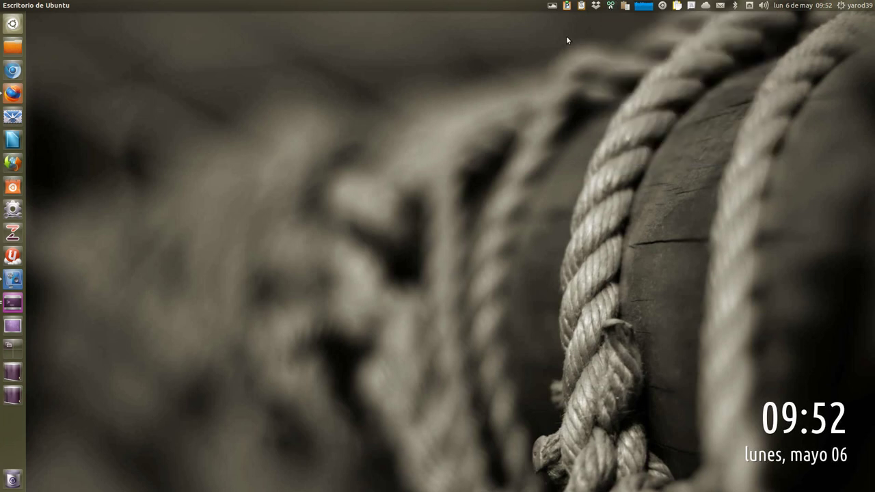
{"action": "left_click", "coordinate": [581, 7]}
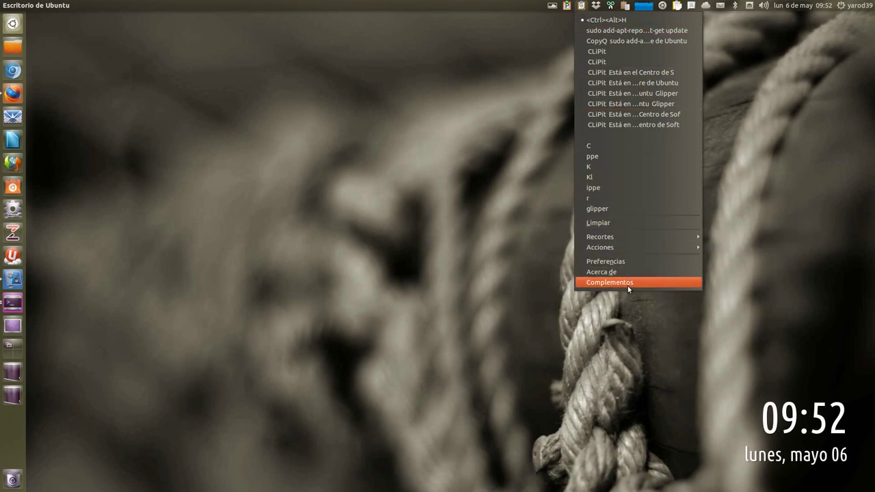
{"action": "left_click", "coordinate": [488, 251]}
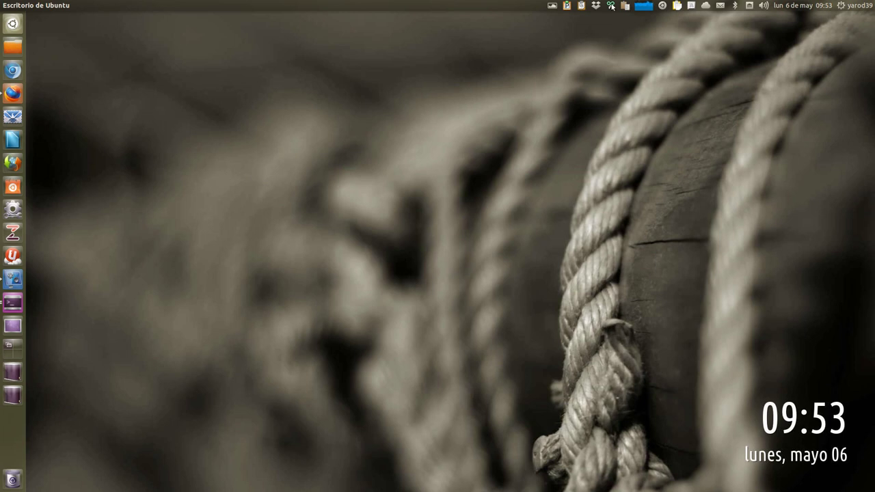
Step: Switch to Firefox, copy the first paragraph of the Glipper article, and minimize the browser
{"action": "left_click", "coordinate": [12, 94]}
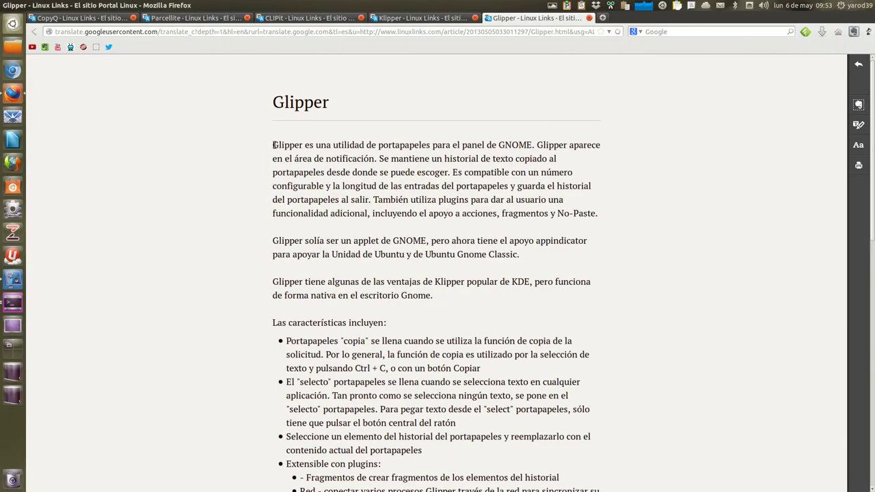
{"action": "left_click_drag", "start_coordinate": [274, 145], "coordinate": [604, 218]}
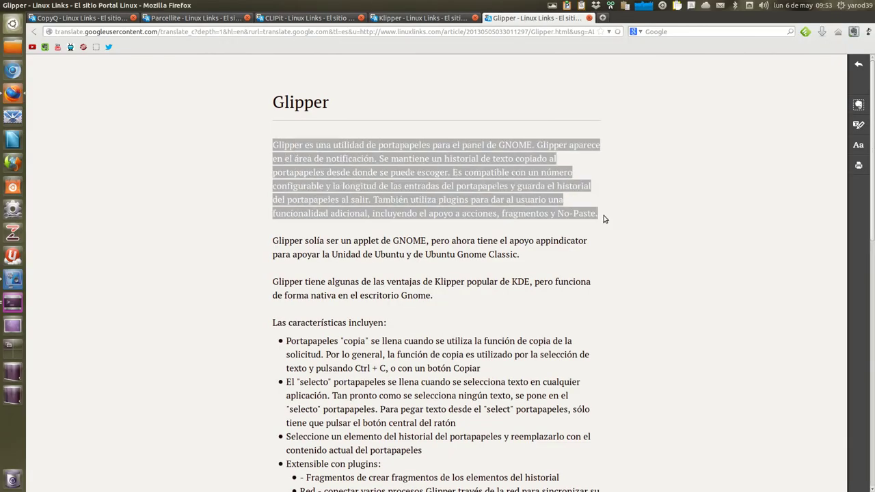
{"action": "right_click", "coordinate": [383, 176]}
{"action": "left_click", "coordinate": [396, 183]}
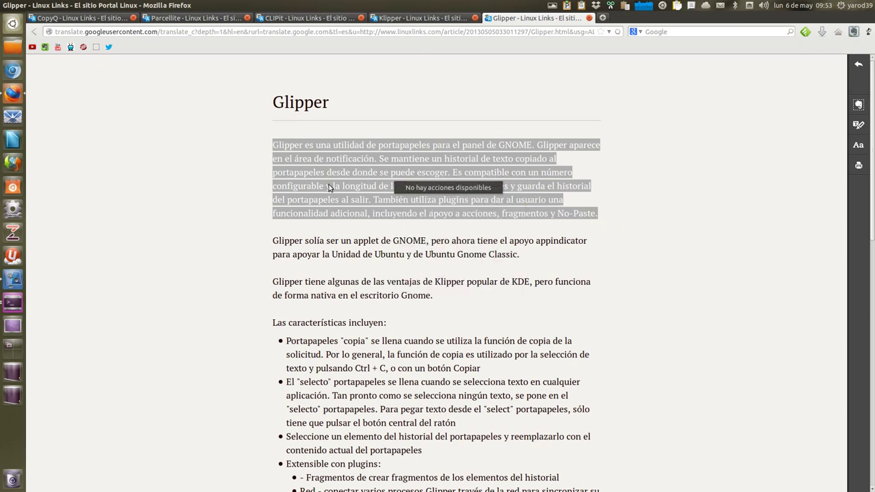
{"action": "left_click", "coordinate": [15, 5]}
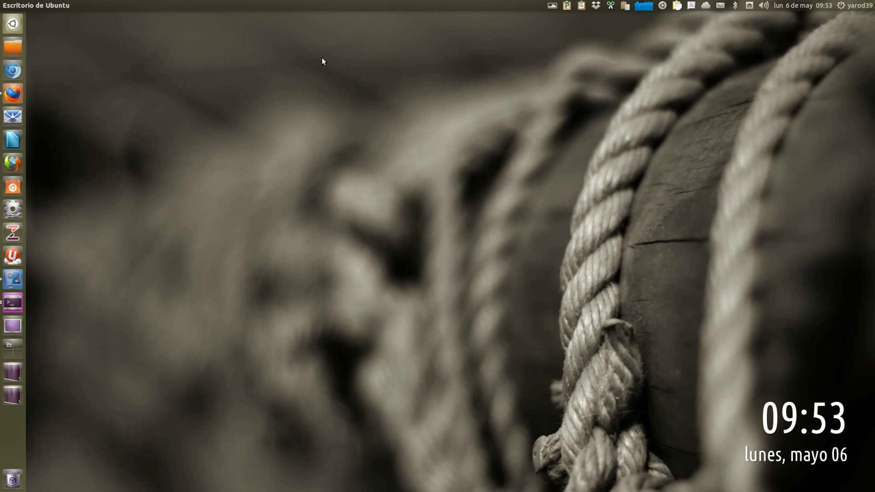
Step: Check the Parcellite and ClipIt histories for the copied Glipper paragraph and close the menus
{"action": "left_click", "coordinate": [566, 5]}
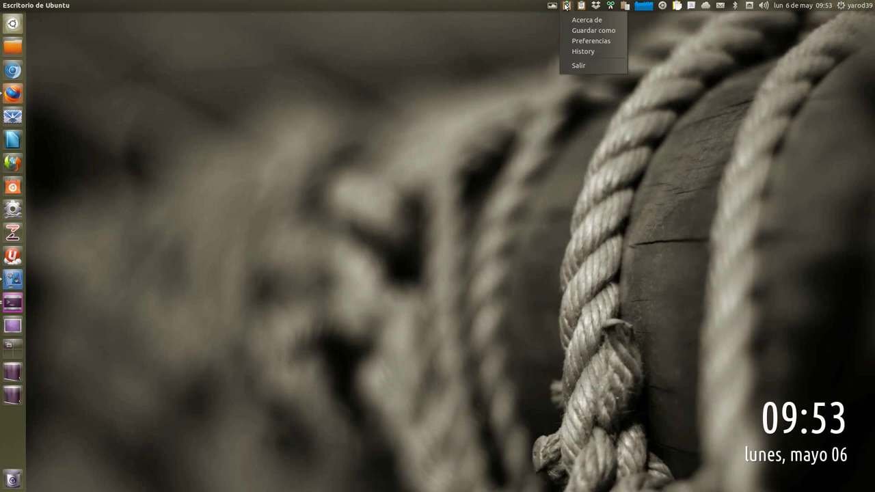
{"action": "left_click", "coordinate": [577, 51]}
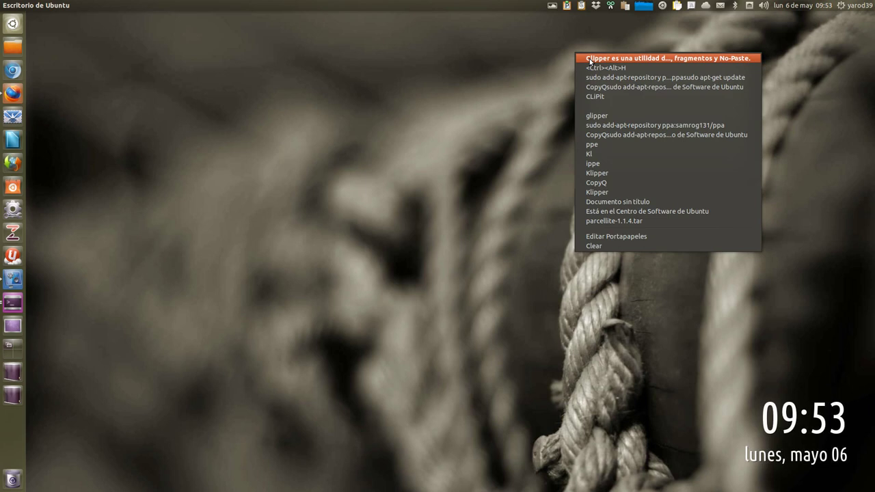
{"action": "left_click", "coordinate": [582, 6]}
{"action": "left_click", "coordinate": [582, 5]}
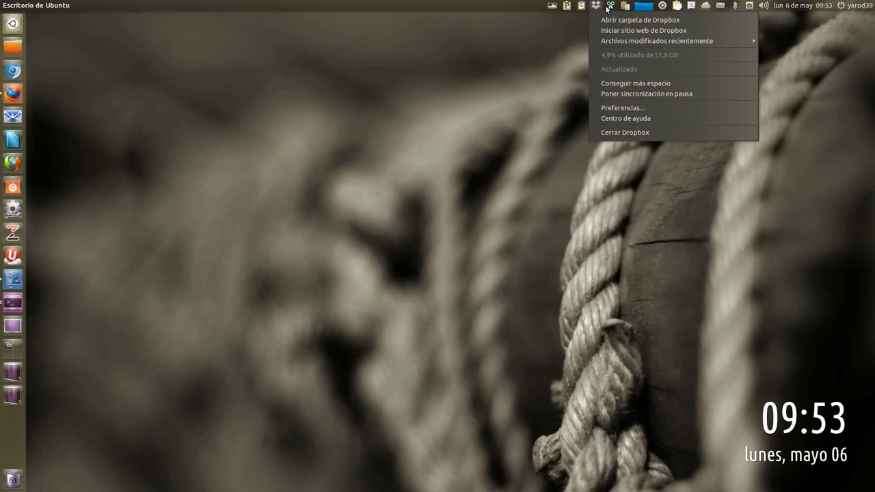
{"action": "mouse_move", "coordinate": [610, 7]}
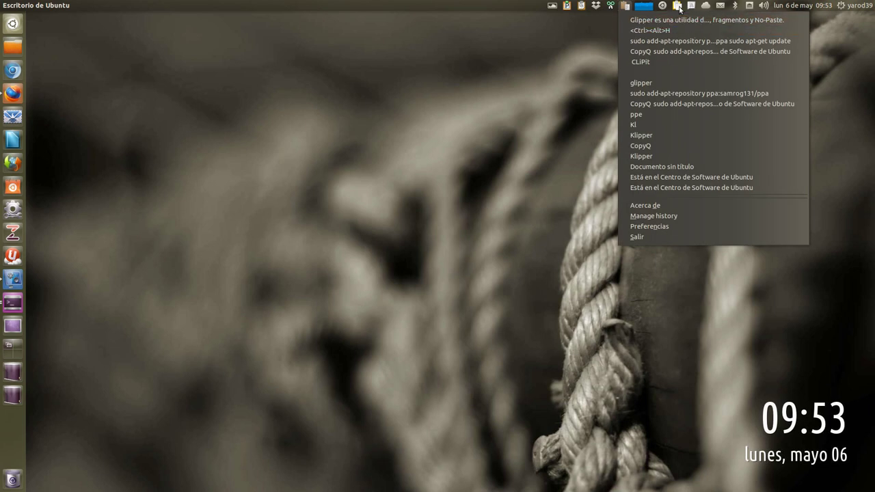
{"action": "left_click", "coordinate": [659, 24]}
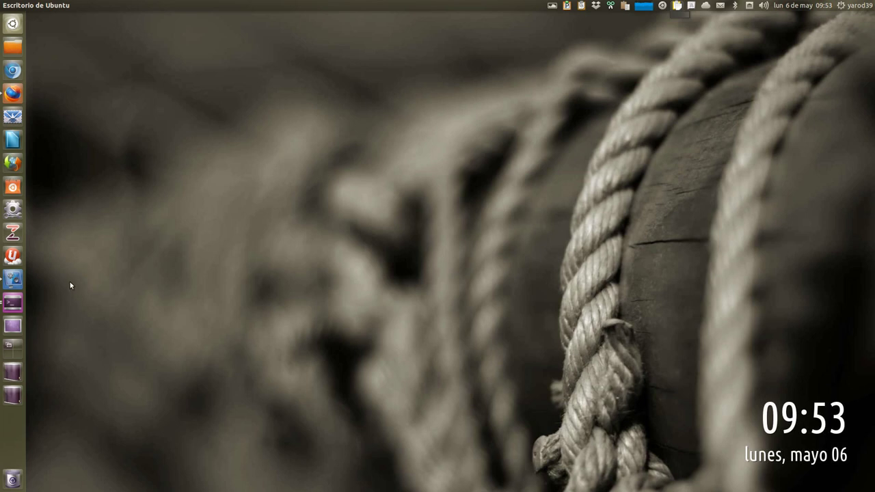
Step: Open a new LibreOffice Writer document and paste the copied Glipper paragraph into it
{"action": "left_click", "coordinate": [11, 138]}
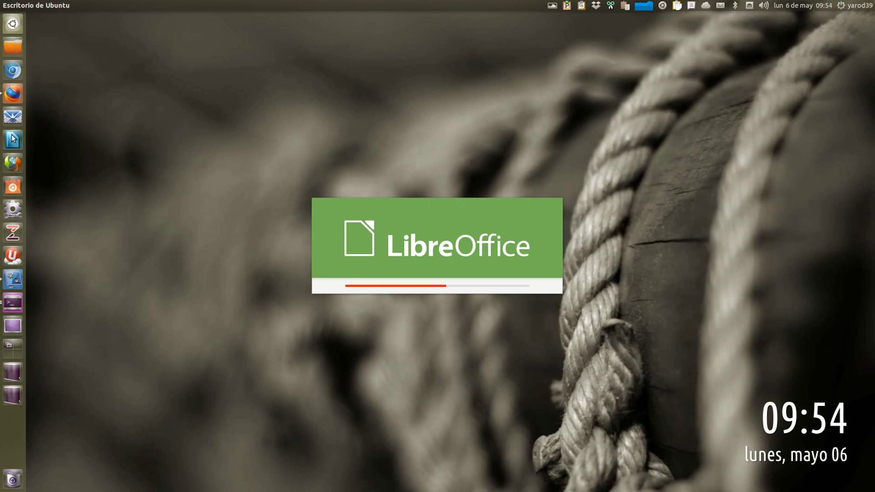
{"action": "left_click", "coordinate": [11, 138]}
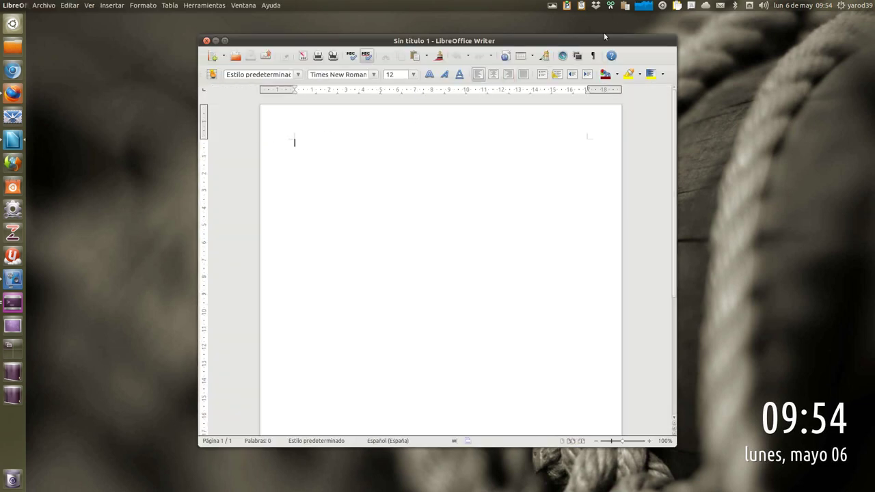
{"action": "left_click", "coordinate": [609, 7]}
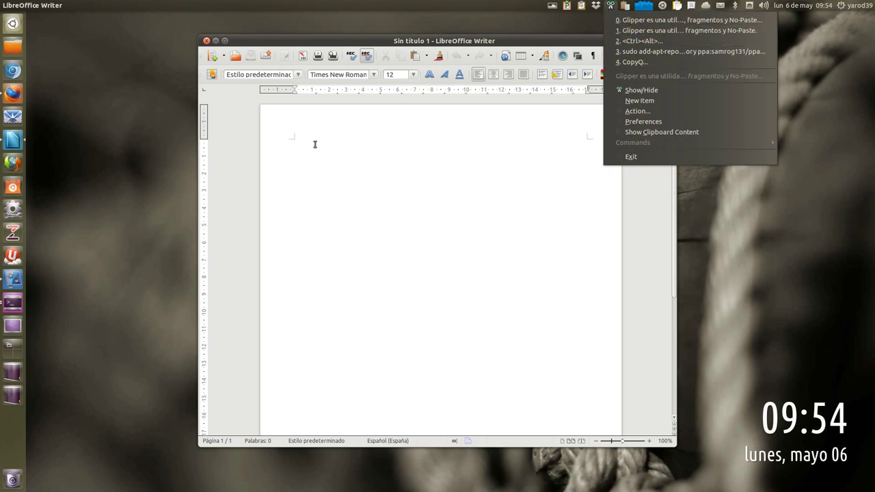
{"action": "left_click", "coordinate": [314, 144]}
{"action": "right_click", "coordinate": [303, 146]}
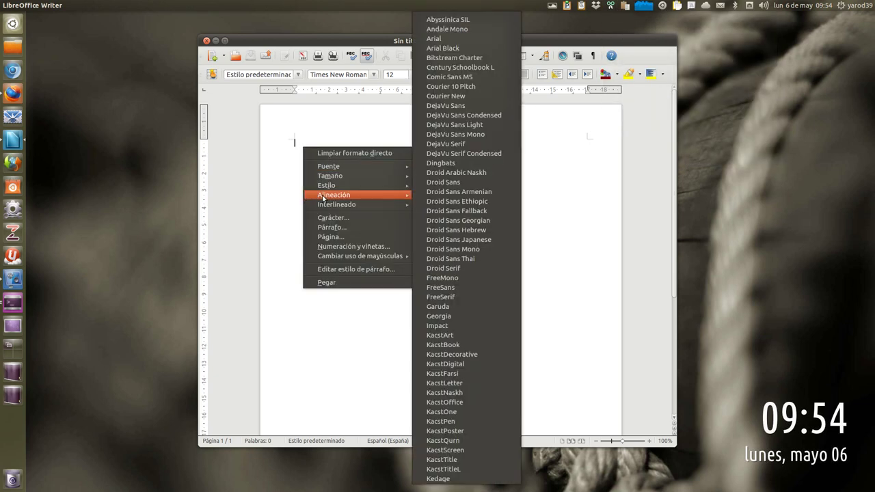
{"action": "left_click", "coordinate": [344, 279]}
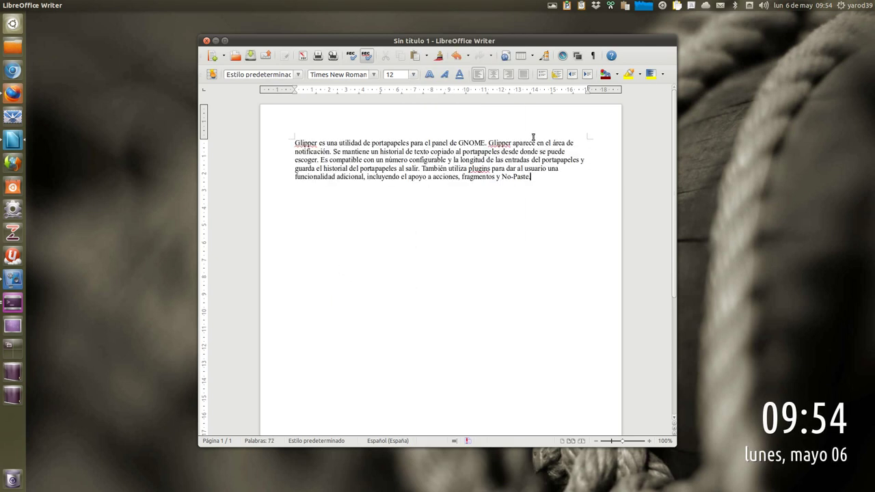
Step: Pick the Glipper paragraph from the CopyQ and Parcellite histories, paste it after the existing text, and close the document without saving
{"action": "left_click", "coordinate": [610, 6]}
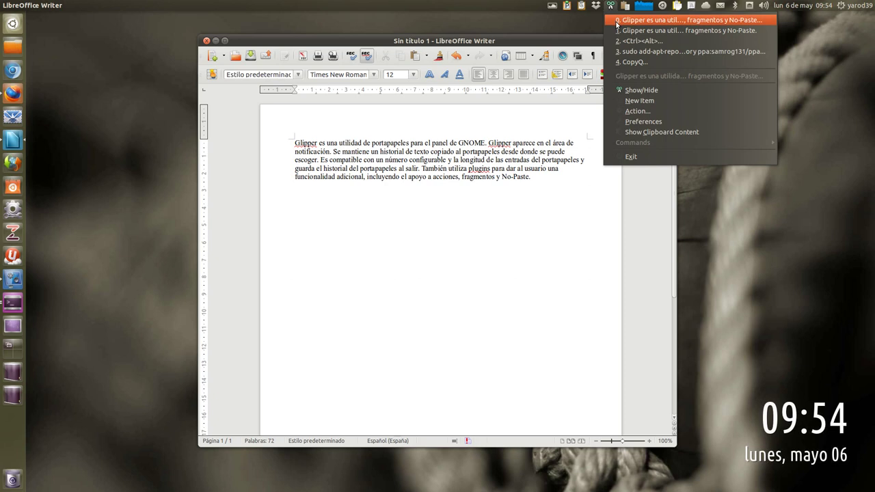
{"action": "left_click", "coordinate": [616, 21]}
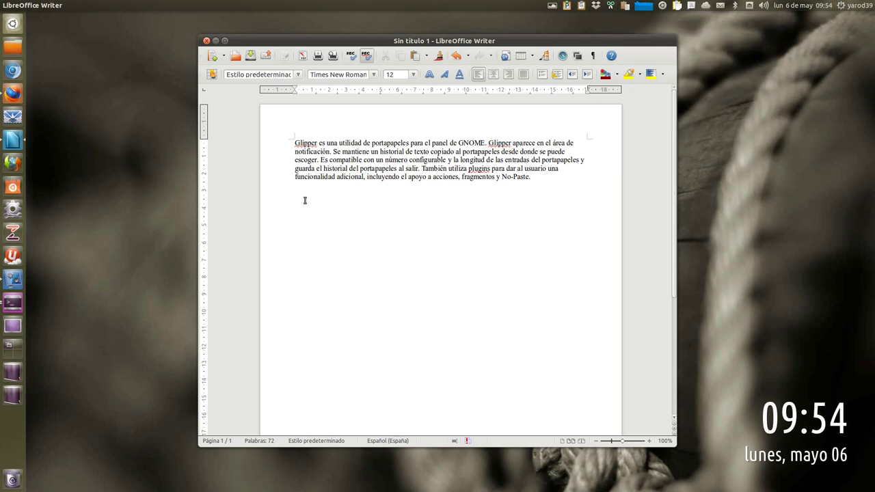
{"action": "right_click", "coordinate": [567, 6]}
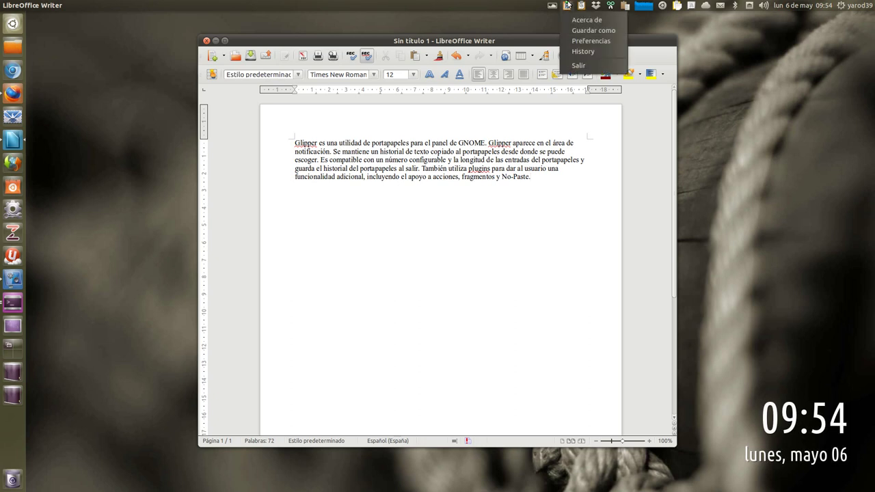
{"action": "left_click", "coordinate": [581, 54]}
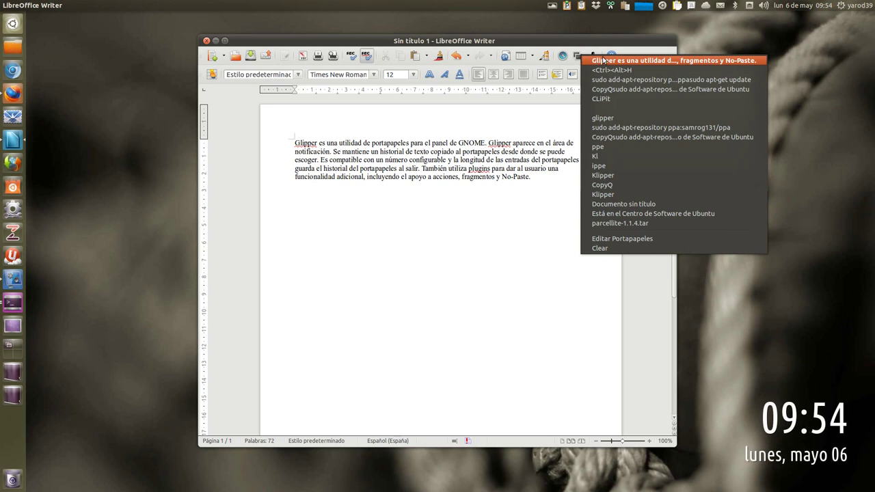
{"action": "left_click", "coordinate": [602, 61]}
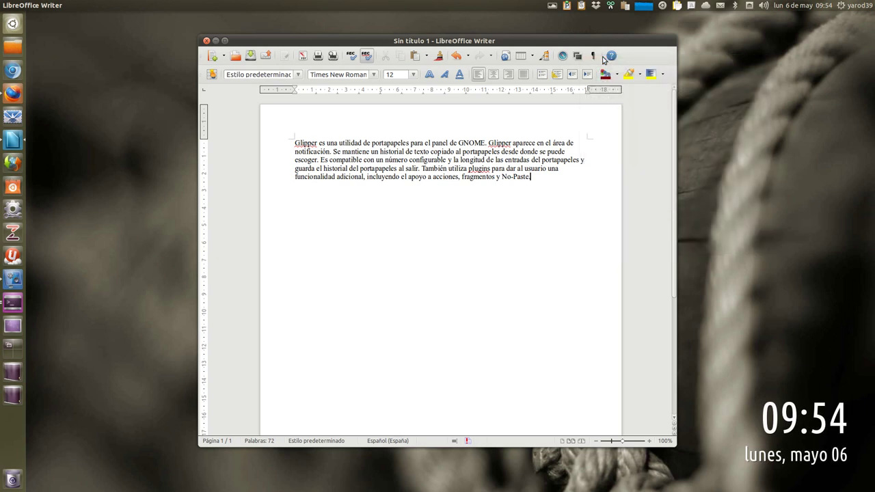
{"action": "right_click", "coordinate": [536, 181]}
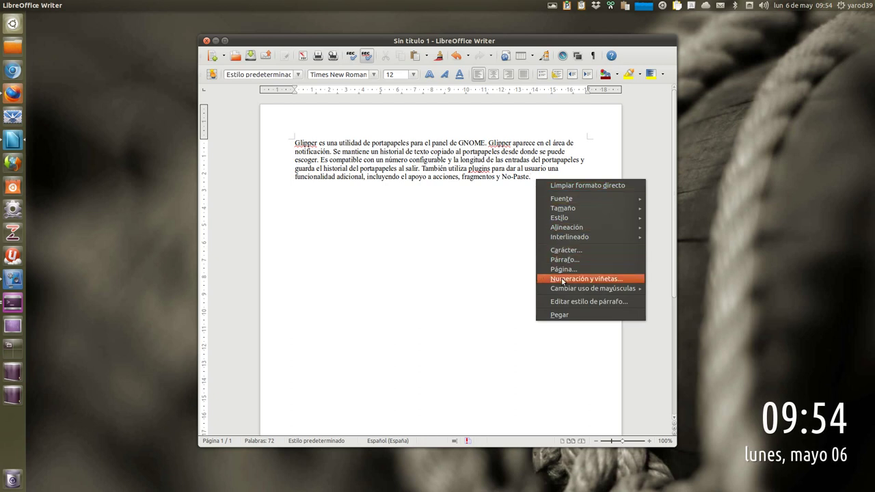
{"action": "left_click", "coordinate": [569, 315]}
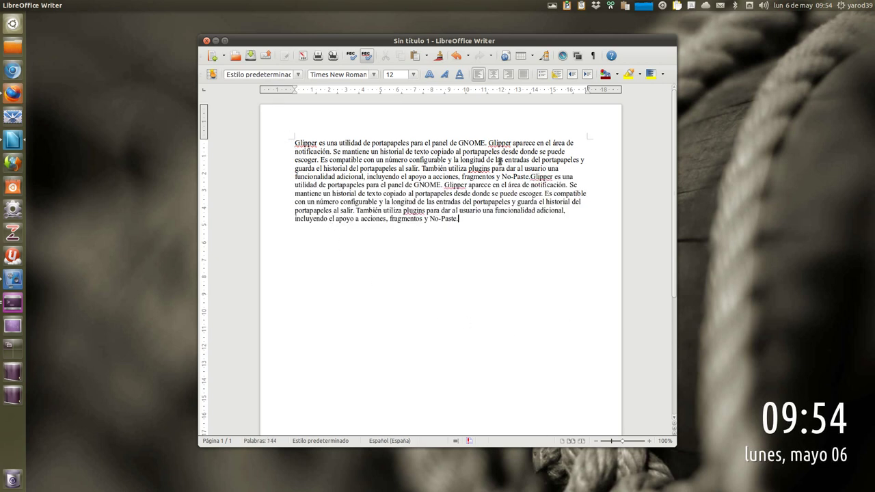
{"action": "left_click", "coordinate": [207, 41]}
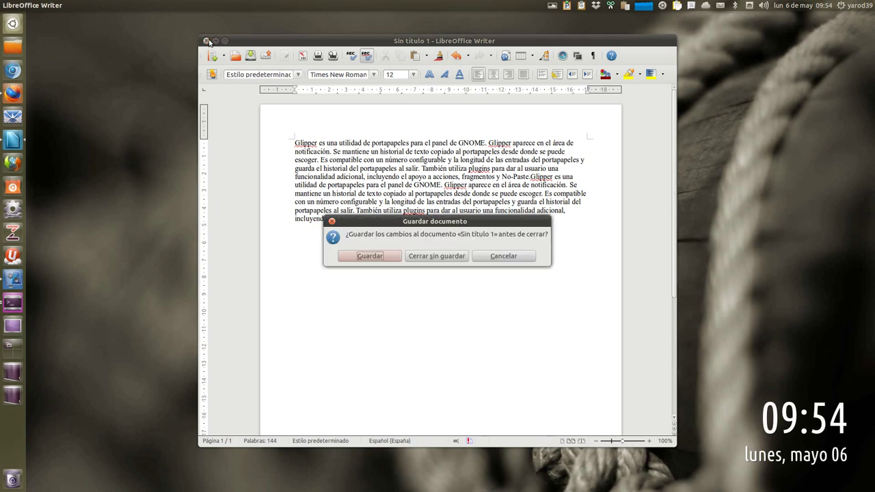
{"action": "left_click", "coordinate": [450, 257]}
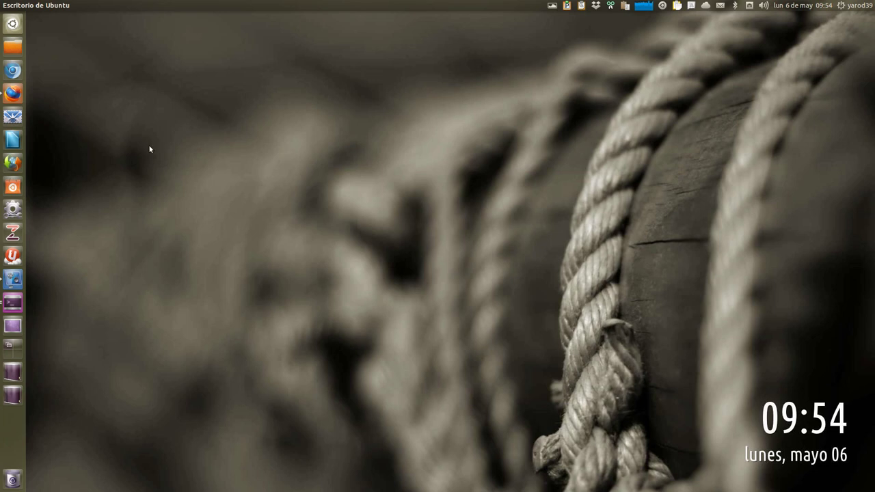
Step: Switch to Firefox and look through the CopyQ article down to its end
{"action": "left_click", "coordinate": [12, 93]}
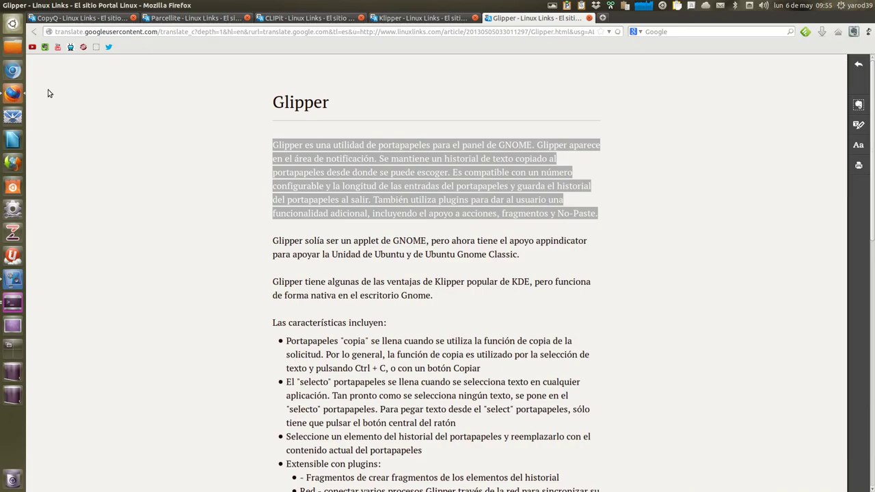
{"action": "left_click", "coordinate": [76, 19]}
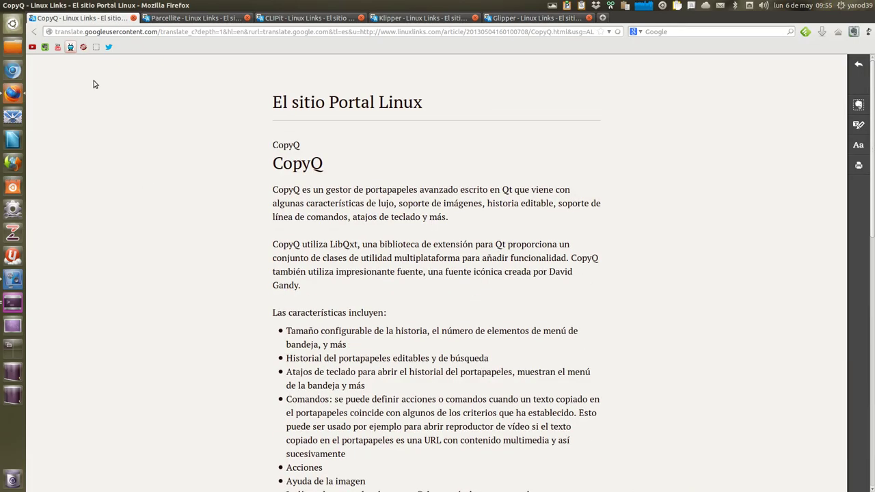
{"action": "scroll", "coordinate": [204, 280], "scroll_direction": "down", "scroll_amount": 10}
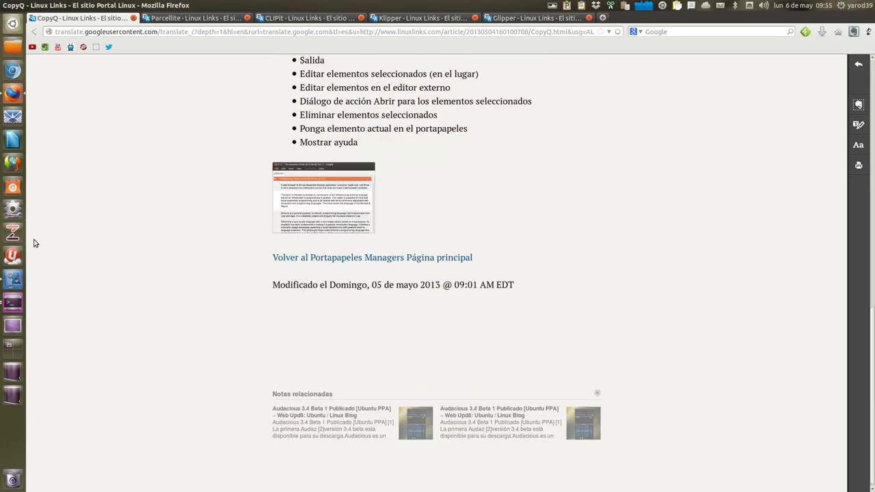
Step: Switch to the Terminal with the installation notes, highlight the CopyQ repository and install commands, and enlarge the text
{"action": "left_click", "coordinate": [12, 305]}
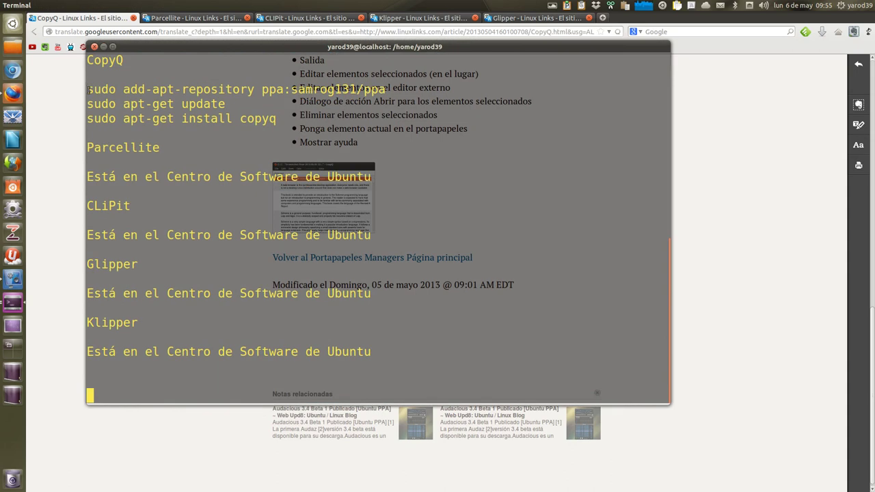
{"action": "left_click_drag", "start_coordinate": [87, 85], "coordinate": [288, 128]}
{"action": "left_click", "coordinate": [285, 134]}
{"action": "key", "text": "ctrl+super+Up"}
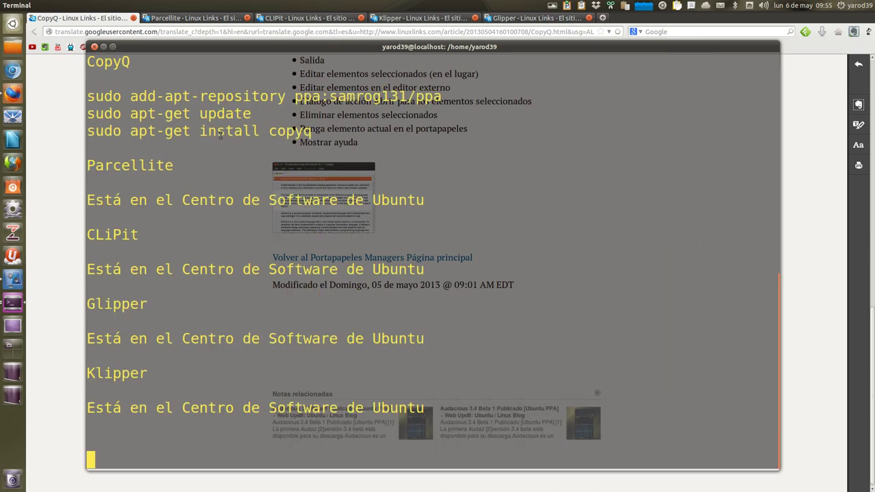
Step: Look over the Parcellite, CLiPit, Glipper and Klipper installation notes in the Terminal at larger and smaller text sizes
{"action": "key", "text": "ctrl+plus"}
{"action": "key", "text": "ctrl+plus"}
{"action": "key", "text": "ctrl+plus"}
{"action": "key", "text": "ctrl+plus"}
{"action": "key", "text": "ctrl+plus"}
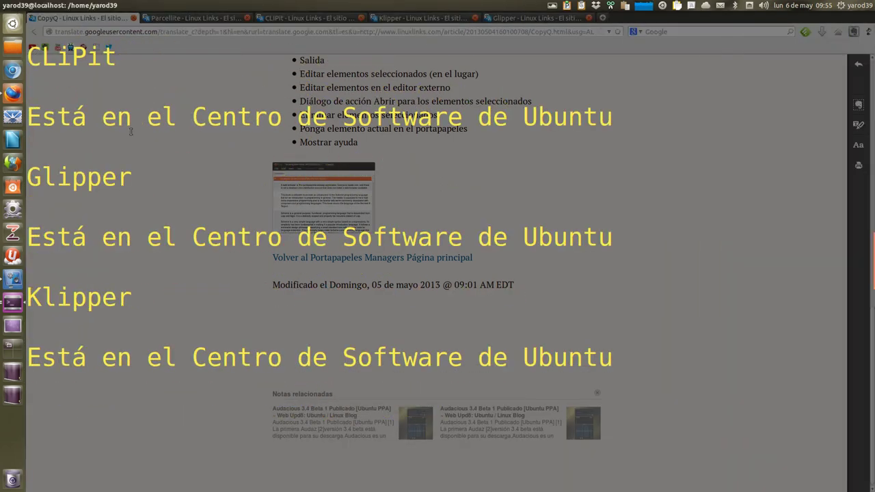
{"action": "key", "text": "ctrl+minus"}
{"action": "key", "text": "ctrl+minus"}
{"action": "key", "text": "ctrl+minus"}
{"action": "key", "text": "ctrl+minus"}
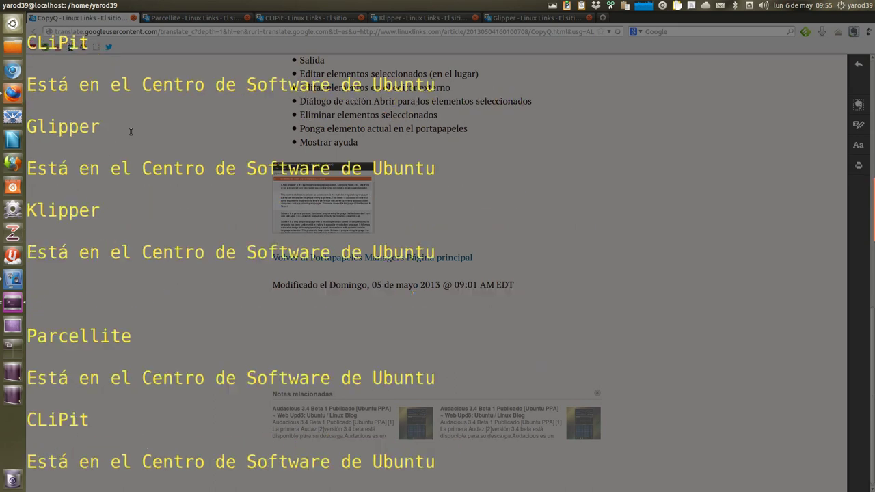
{"action": "key", "text": "ctrl+minus"}
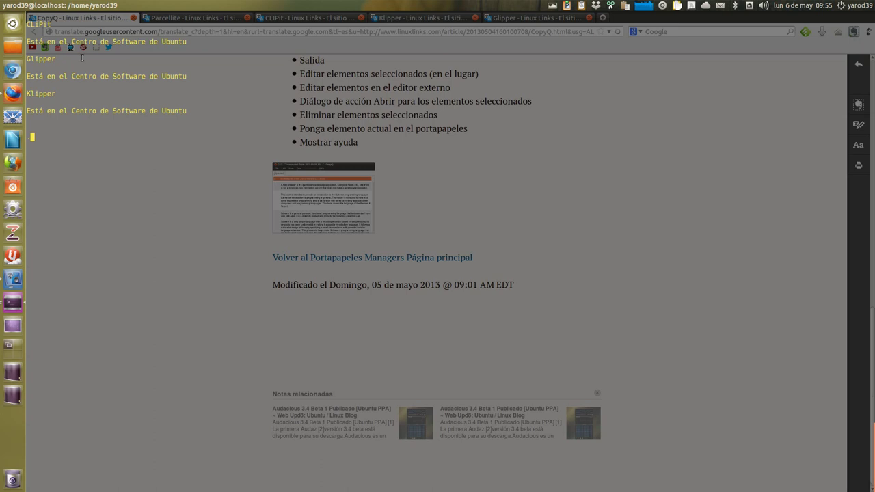
Step: Restore the maximized Terminal window with the installation notes and close it, ending its running process
{"action": "double_click", "coordinate": [27, 8]}
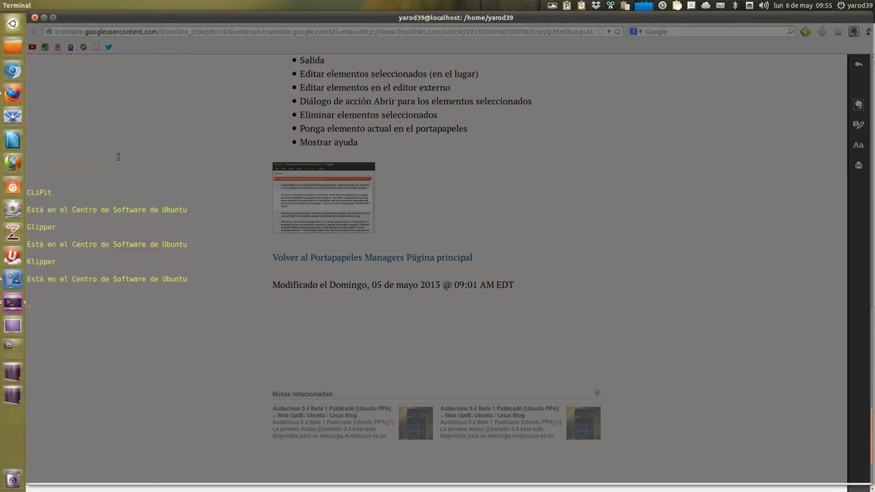
{"action": "left_click", "coordinate": [35, 17]}
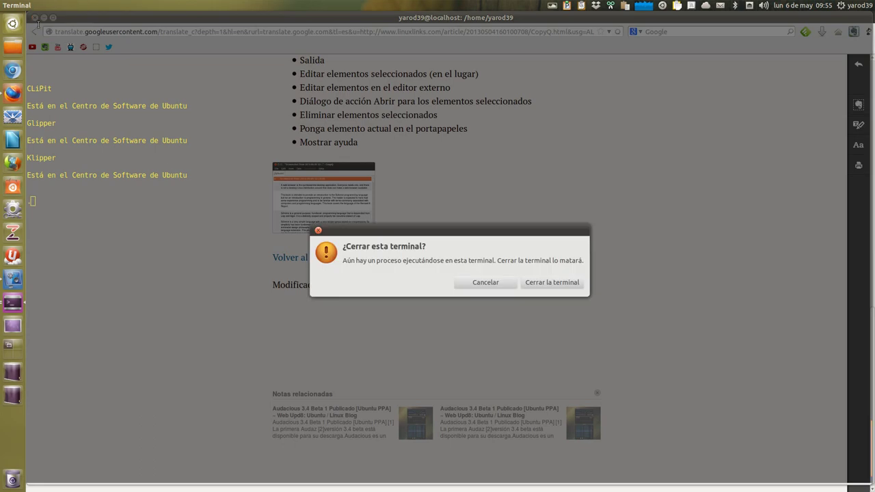
{"action": "left_click", "coordinate": [562, 283]}
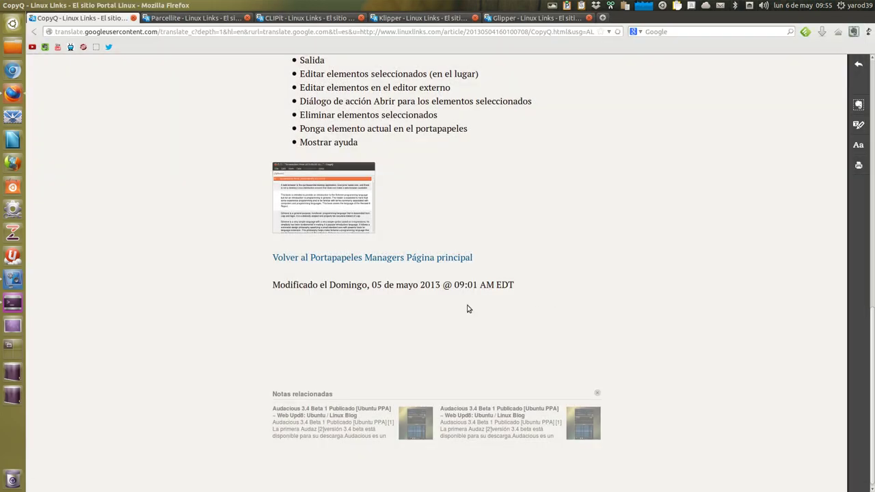
Step: Return to the beginning of the CopyQ article and close Firefox together with all its open tabs
{"action": "scroll", "coordinate": [183, 301], "scroll_direction": "up", "scroll_amount": 3}
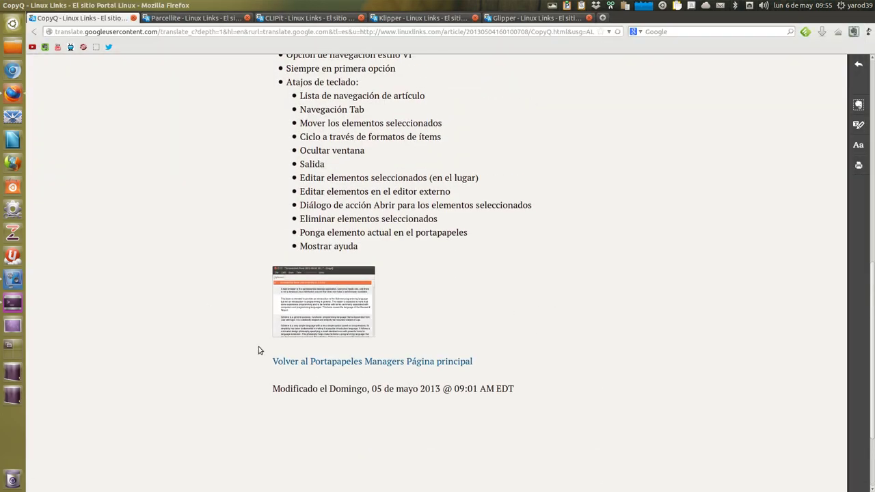
{"action": "scroll", "coordinate": [243, 337], "scroll_direction": "up", "scroll_amount": 2}
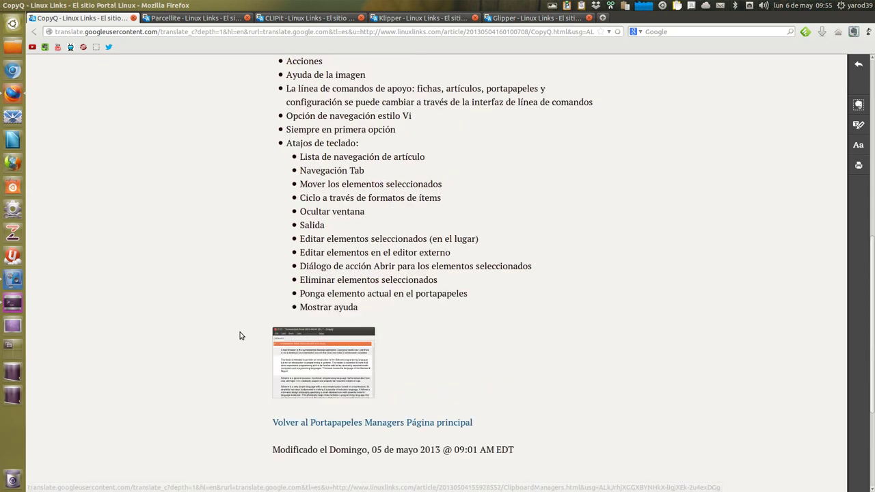
{"action": "scroll", "coordinate": [240, 335], "scroll_direction": "up", "scroll_amount": 12}
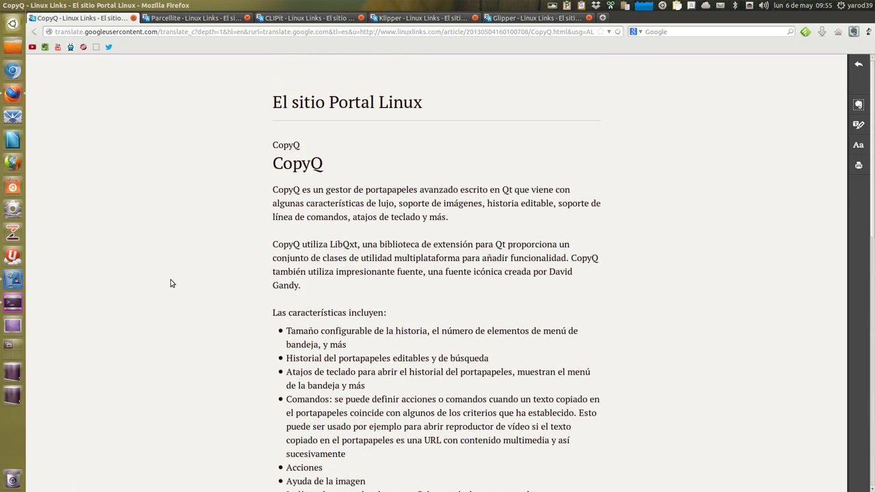
{"action": "left_click", "coordinate": [5, 6]}
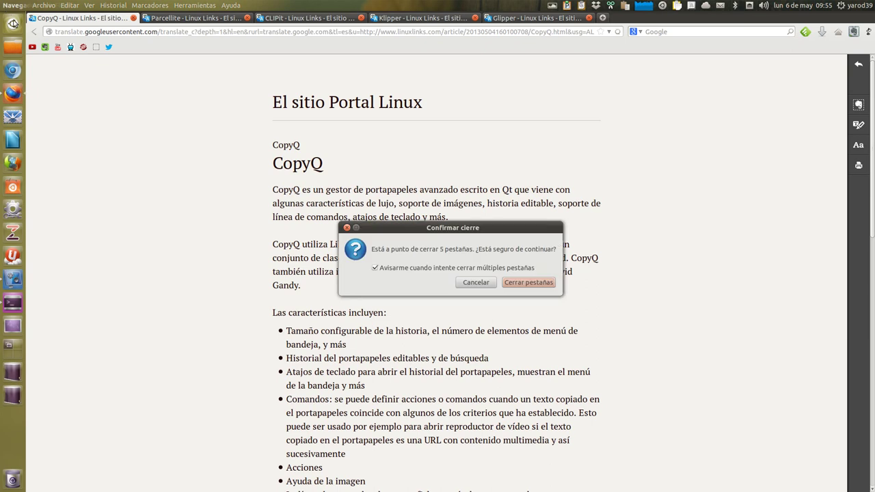
{"action": "left_click", "coordinate": [537, 283]}
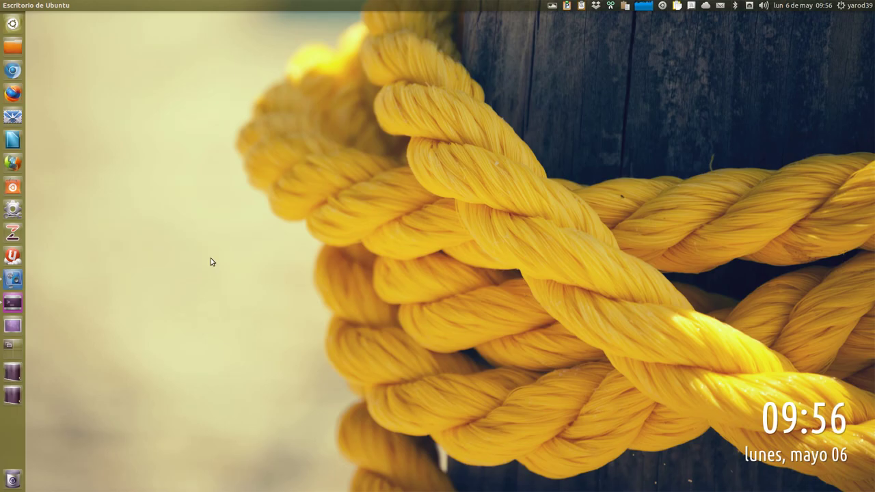
Step: Bring up the remaining Terminal window with the Glipper output and close it
{"action": "left_click", "coordinate": [14, 303]}
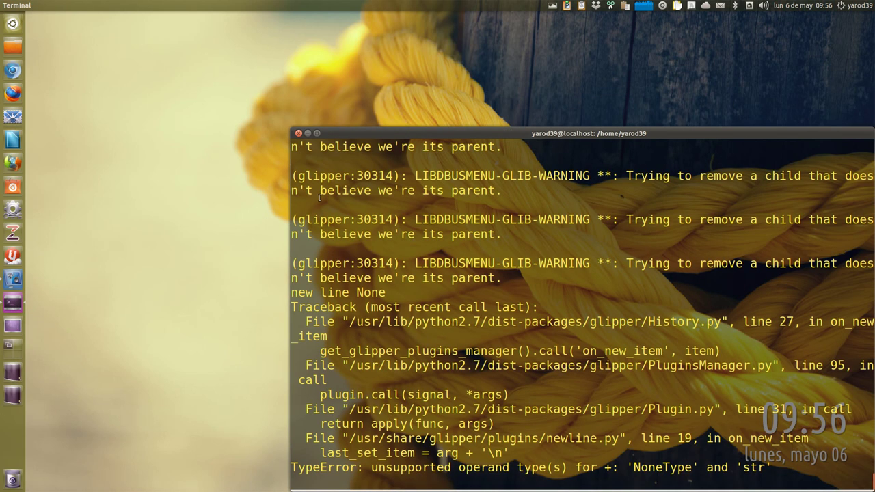
{"action": "left_click", "coordinate": [298, 133]}
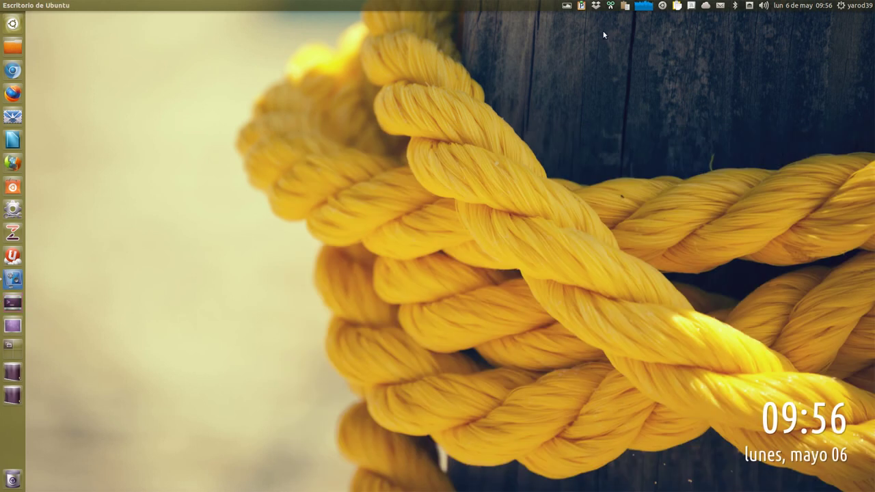
{"action": "left_click", "coordinate": [19, 24]}
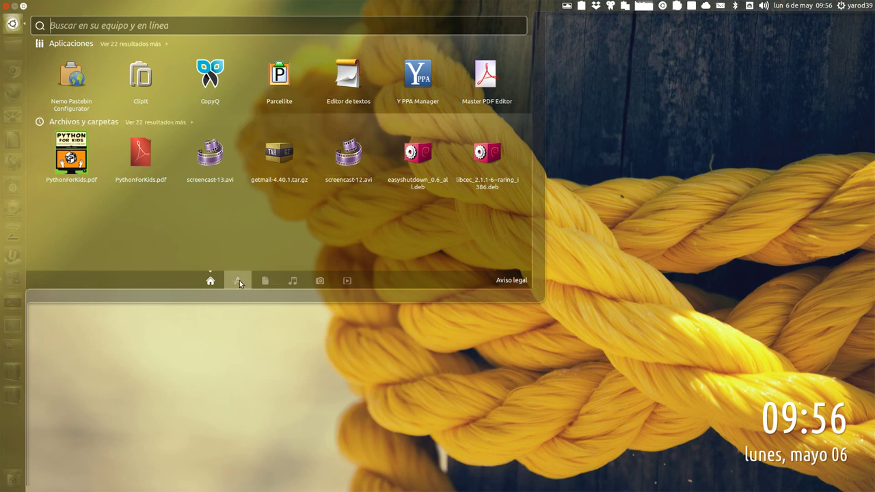
{"action": "left_click", "coordinate": [12, 19]}
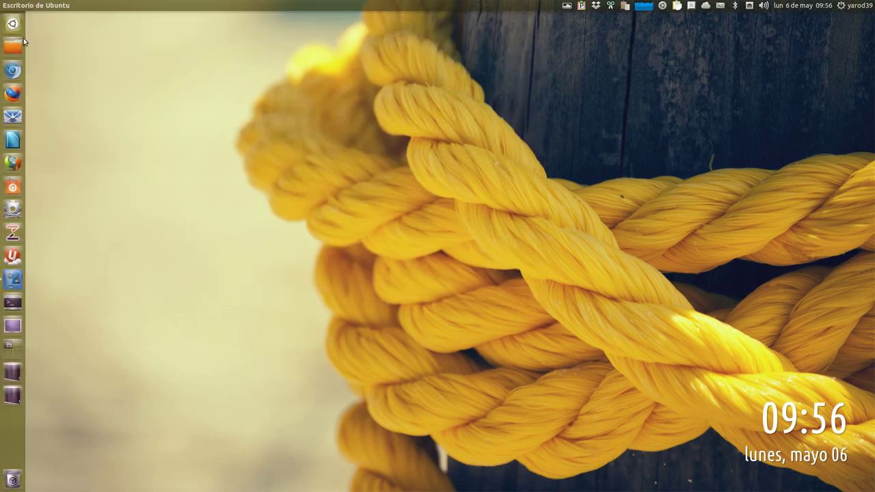